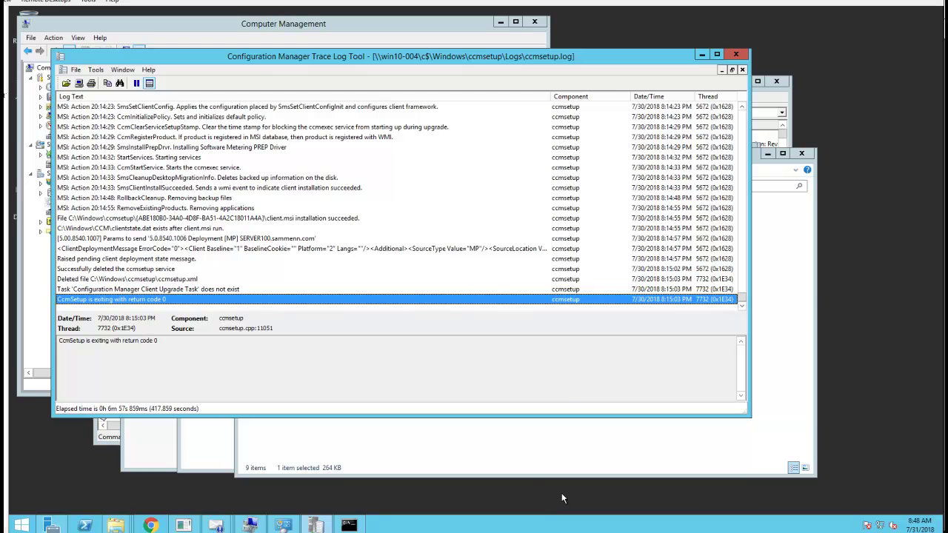
{"action": "left_click", "coordinate": [312, 291]}
{"action": "left_click", "coordinate": [312, 302]}
{"action": "left_click", "coordinate": [62, 483]}
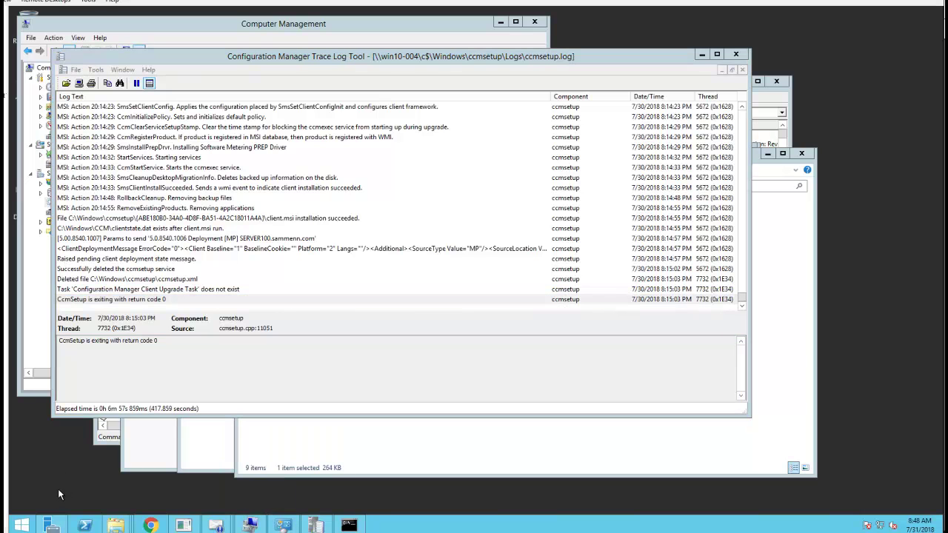
Launch the Configuration Manager console and view its version information in the About dialog
{"action": "left_click", "coordinate": [21, 525]}
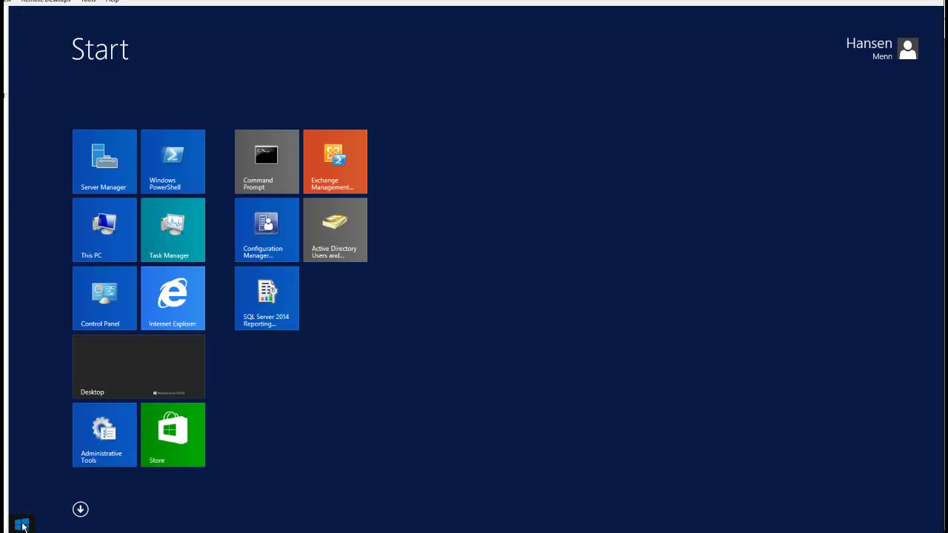
{"action": "left_click", "coordinate": [281, 245]}
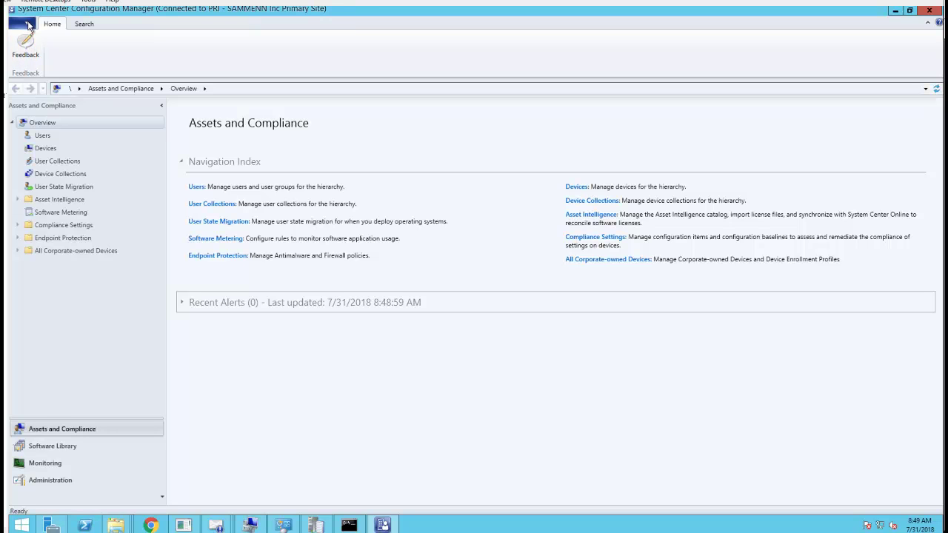
{"action": "left_click", "coordinate": [28, 25]}
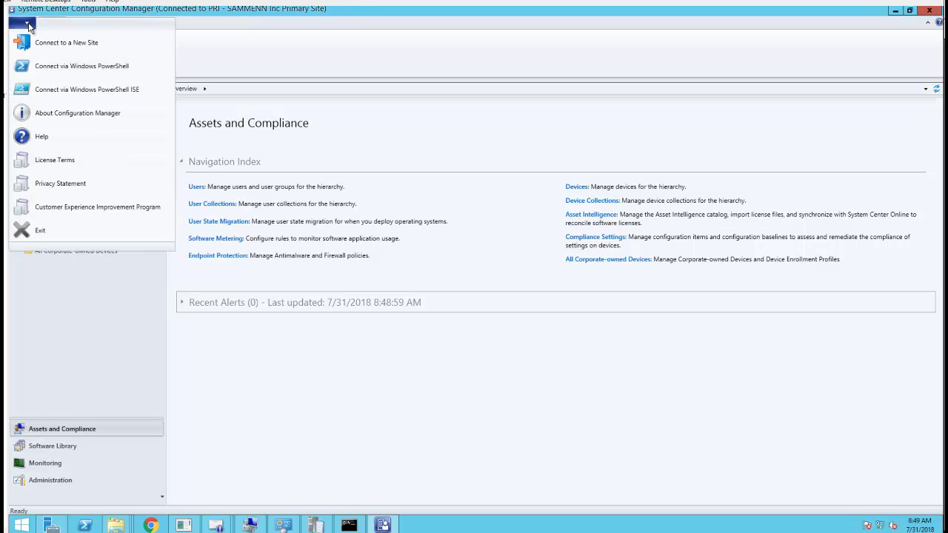
{"action": "left_click", "coordinate": [108, 114]}
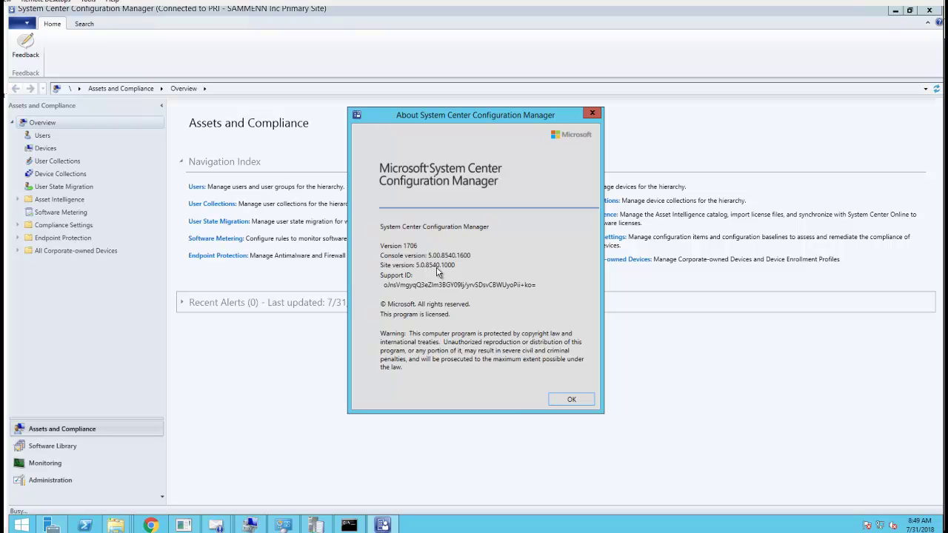
{"action": "left_click", "coordinate": [571, 400]}
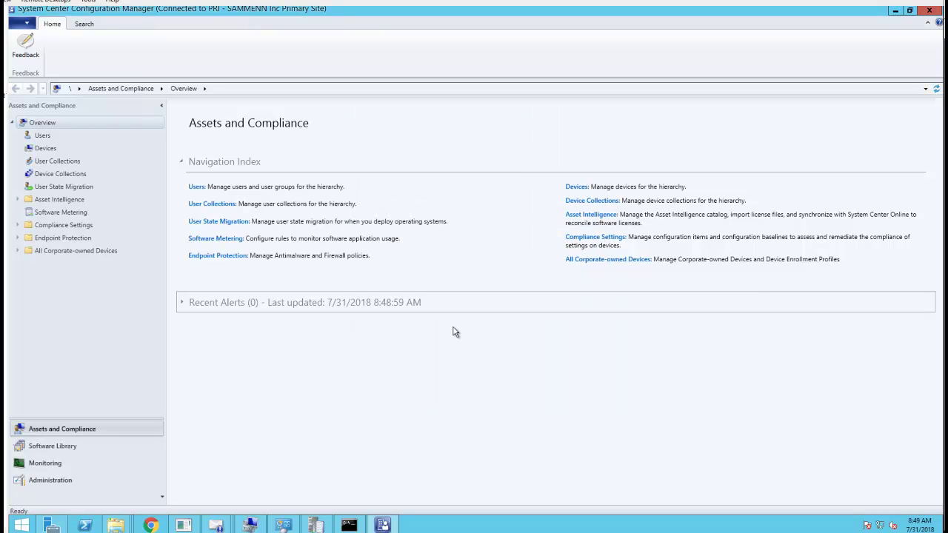
Go to Updates and Servicing in Administration, review the listed updates, and select Configuration Manager 1802
{"action": "left_click", "coordinate": [83, 479]}
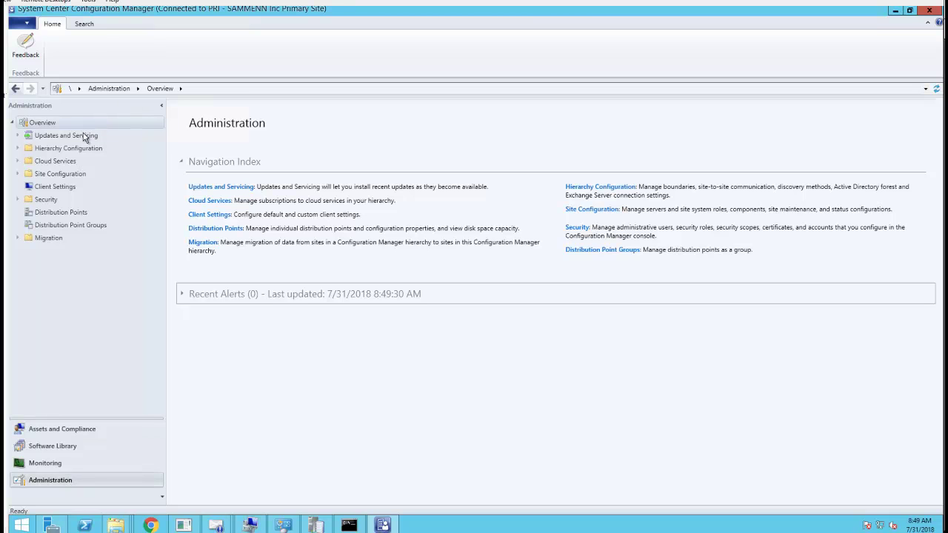
{"action": "left_click", "coordinate": [41, 136]}
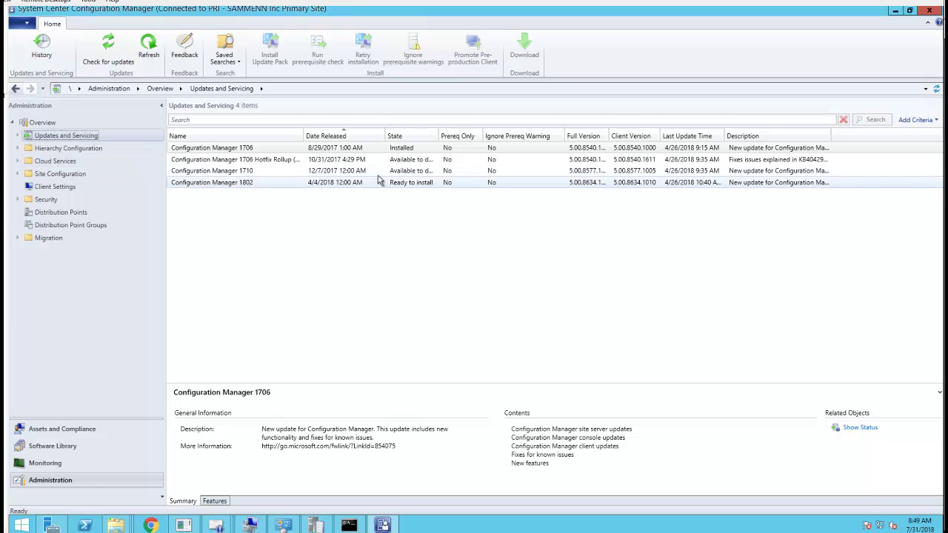
{"action": "left_click", "coordinate": [374, 153]}
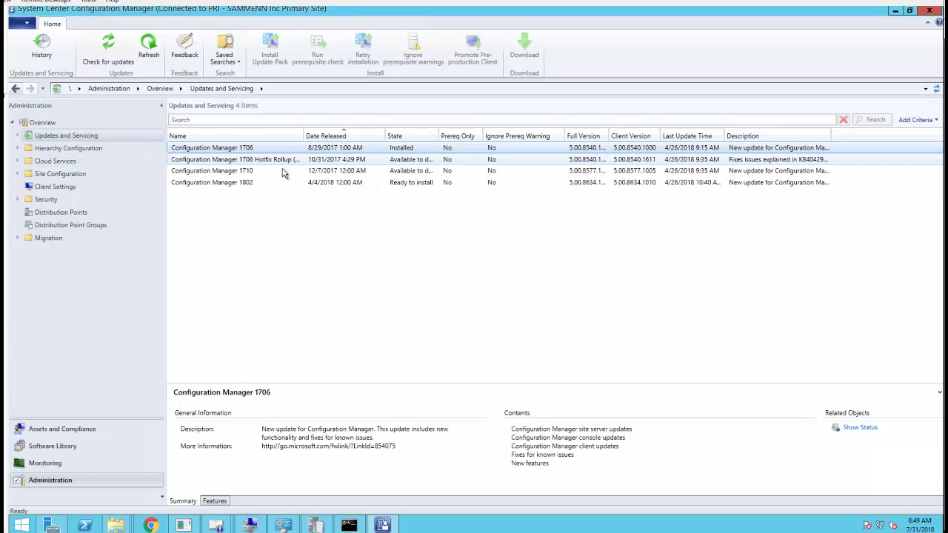
{"action": "left_click", "coordinate": [256, 184]}
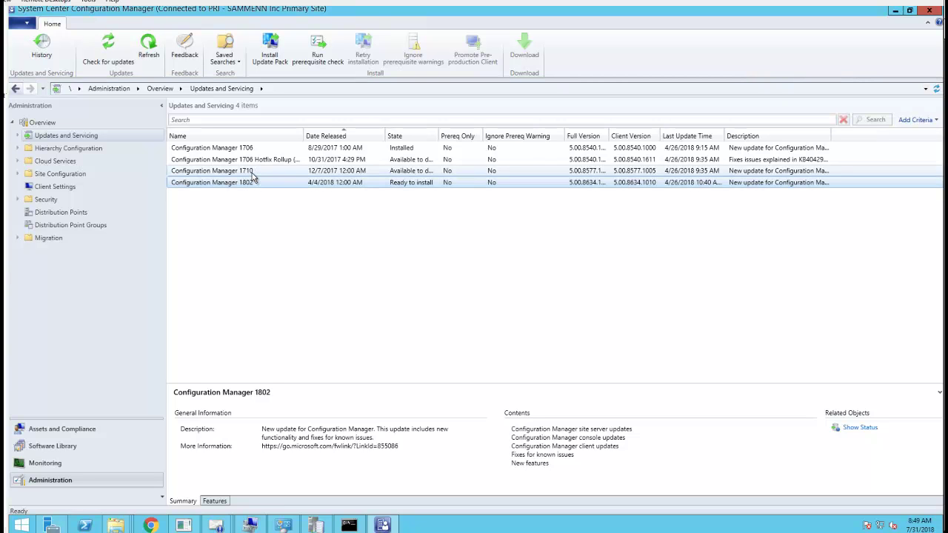
{"action": "left_click", "coordinate": [253, 174]}
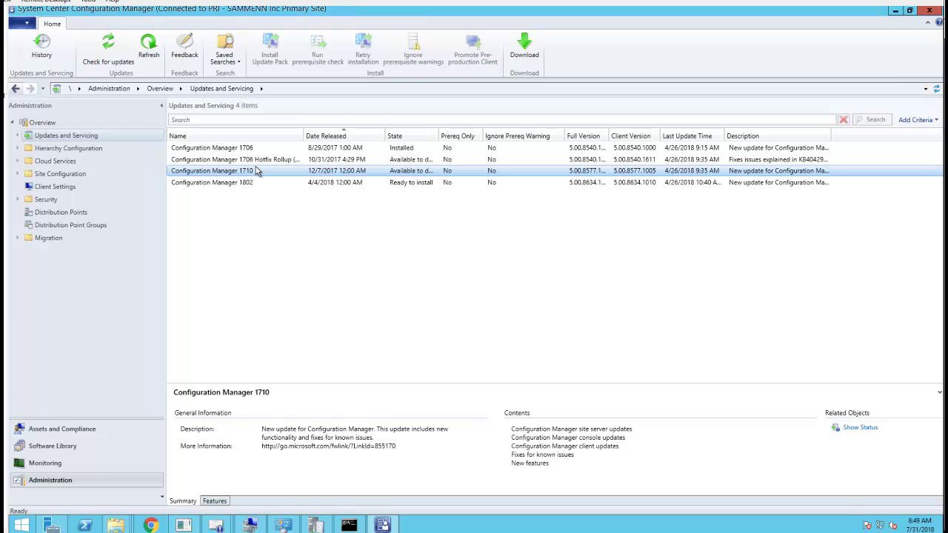
{"action": "left_click", "coordinate": [258, 184]}
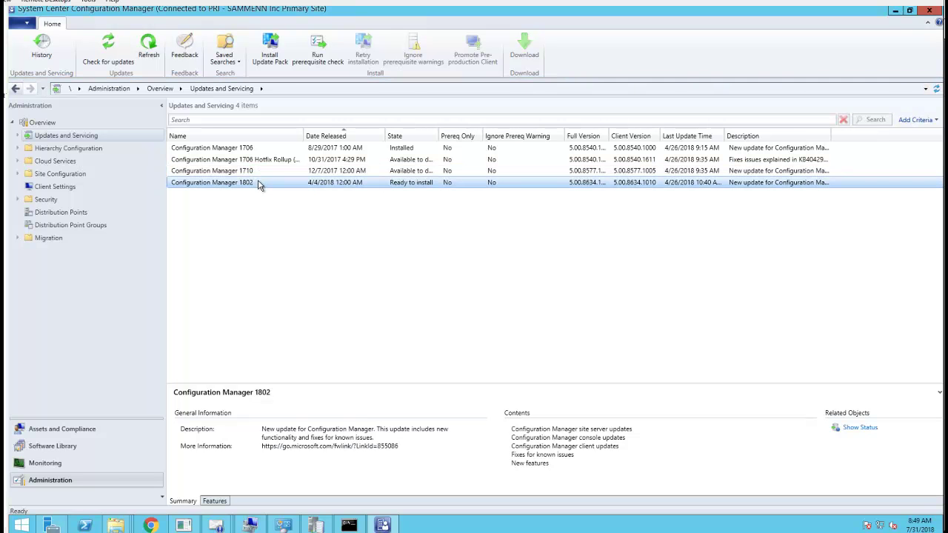
Start installing the Configuration Manager 1802 update pack without ignoring prerequisite warnings, and continue to the feature selection
{"action": "right_click", "coordinate": [263, 183]}
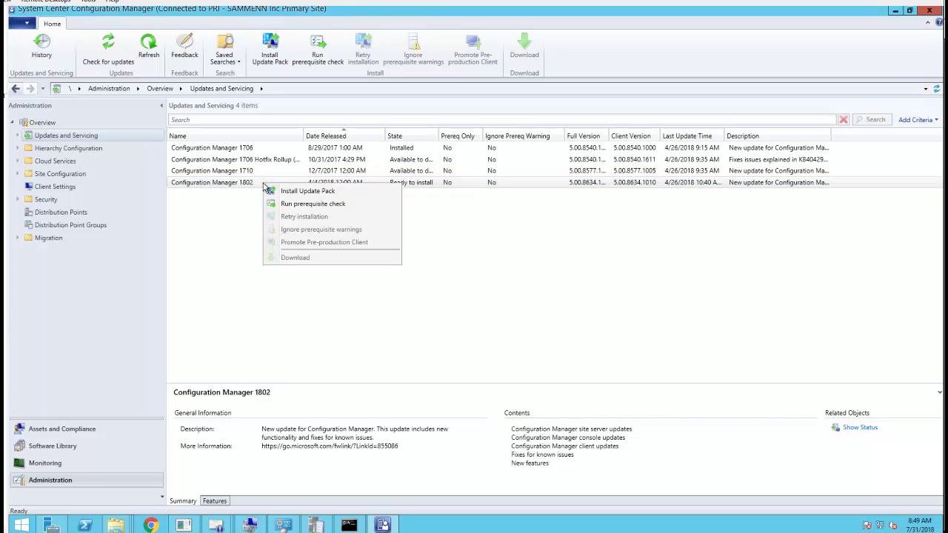
{"action": "left_click", "coordinate": [317, 192]}
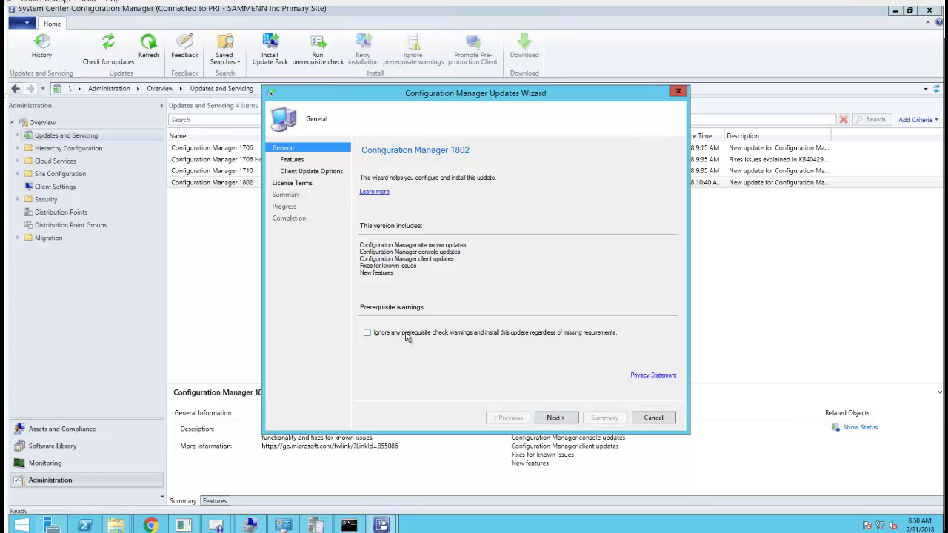
{"action": "left_click", "coordinate": [379, 335]}
{"action": "left_click", "coordinate": [560, 419]}
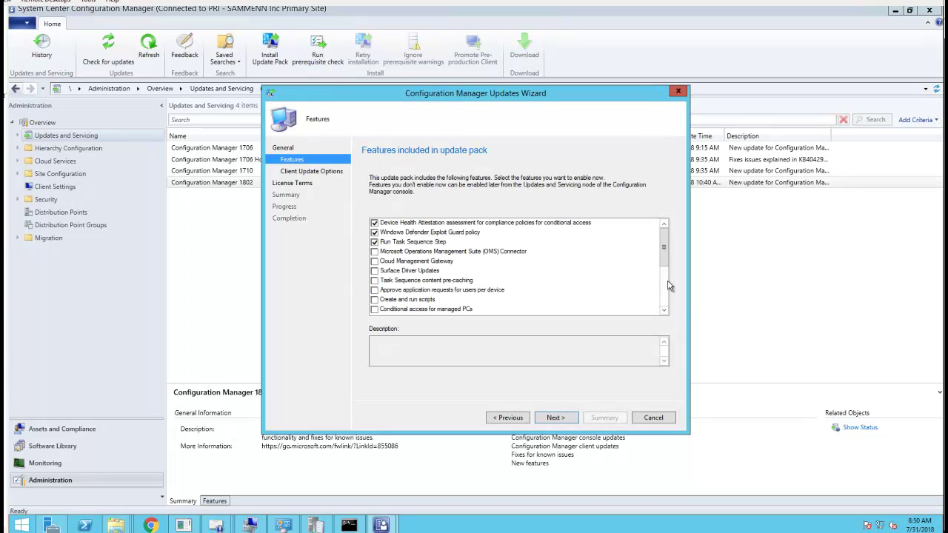
Examine the list of features included in the update pack
{"action": "scroll", "coordinate": [665, 277], "scroll_direction": "down", "scroll_amount": 1}
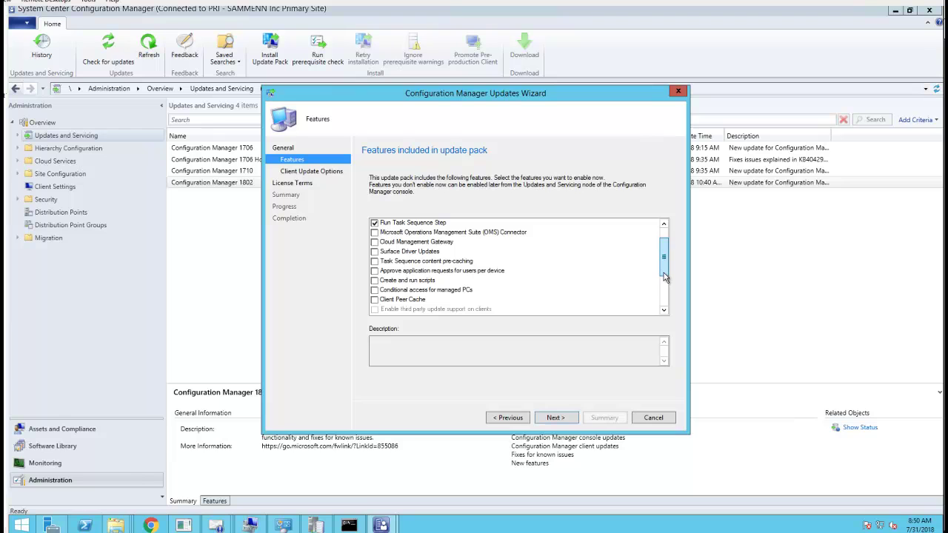
{"action": "scroll", "coordinate": [666, 289], "scroll_direction": "down", "scroll_amount": 3}
{"action": "scroll", "coordinate": [670, 284], "scroll_direction": "up", "scroll_amount": 2}
{"action": "scroll", "coordinate": [665, 234], "scroll_direction": "up", "scroll_amount": 3}
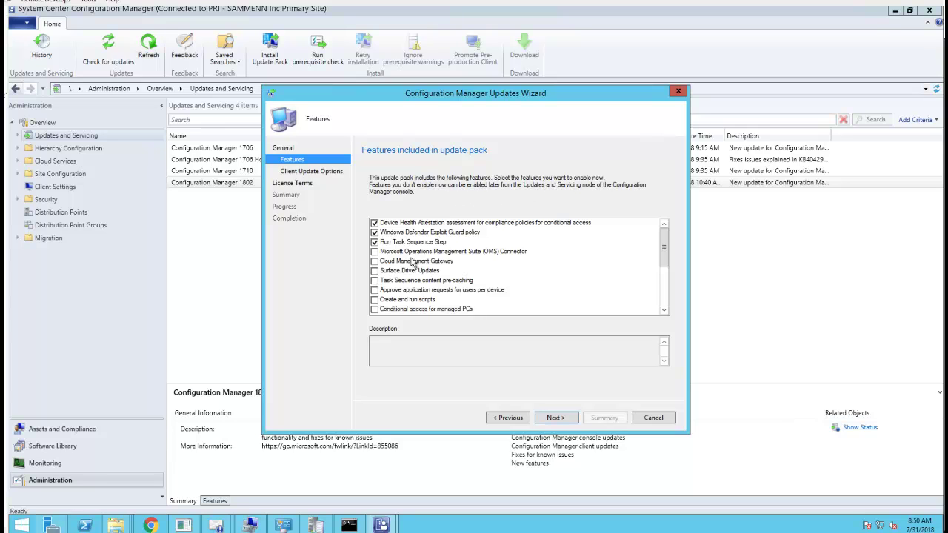
{"action": "scroll", "coordinate": [419, 300], "scroll_direction": "down", "scroll_amount": 5}
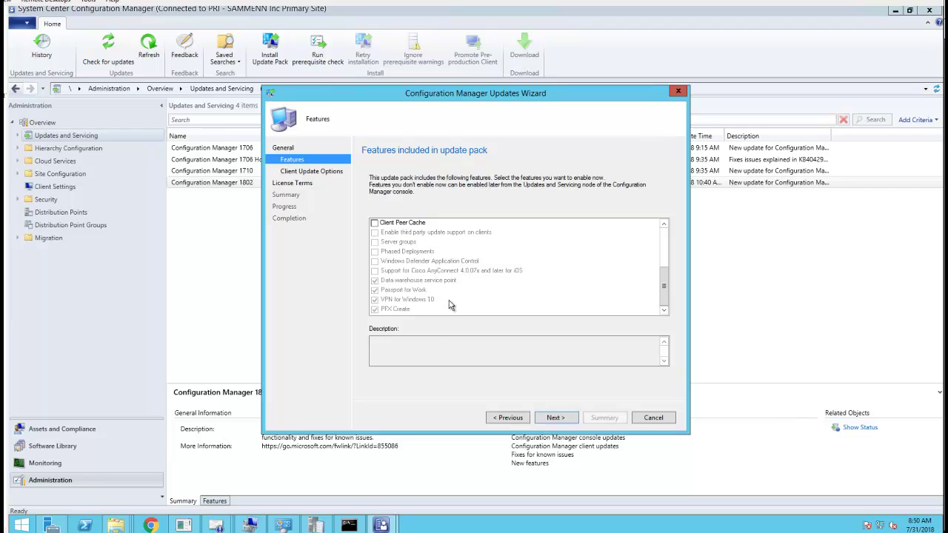
{"action": "scroll", "coordinate": [463, 302], "scroll_direction": "up", "scroll_amount": 3}
{"action": "scroll", "coordinate": [468, 301], "scroll_direction": "down", "scroll_amount": 3}
{"action": "scroll", "coordinate": [467, 296], "scroll_direction": "up", "scroll_amount": 3}
Enable Create and run scripts, Approve application requests for users per device, Task Sequence content pre-caching, Client Peer Cache and Conditional access for managed PCs
{"action": "scroll", "coordinate": [468, 296], "scroll_direction": "down", "scroll_amount": 1}
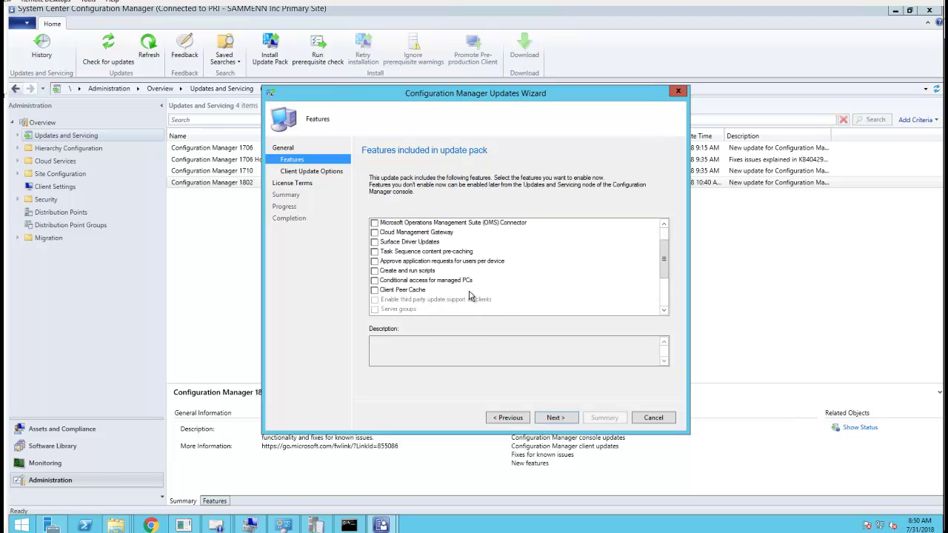
{"action": "left_click", "coordinate": [374, 271]}
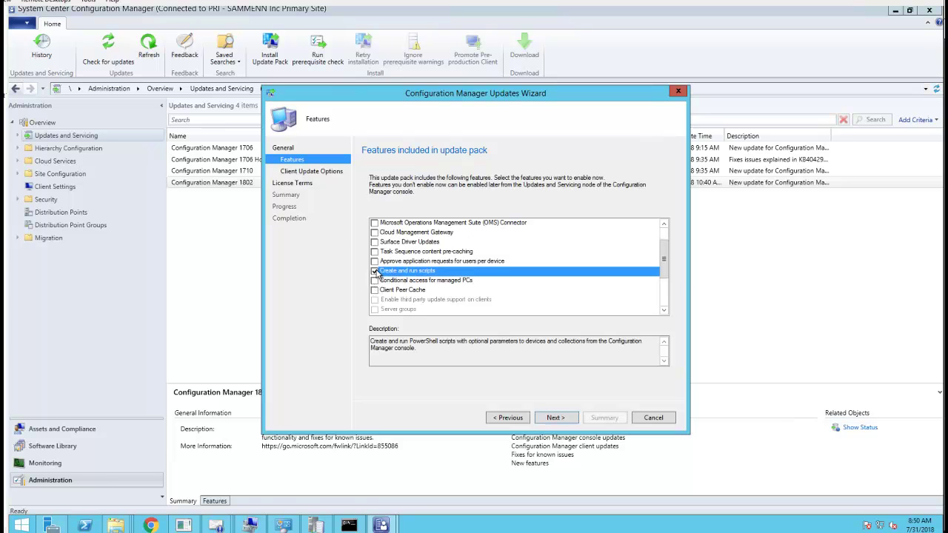
{"action": "left_click", "coordinate": [373, 261]}
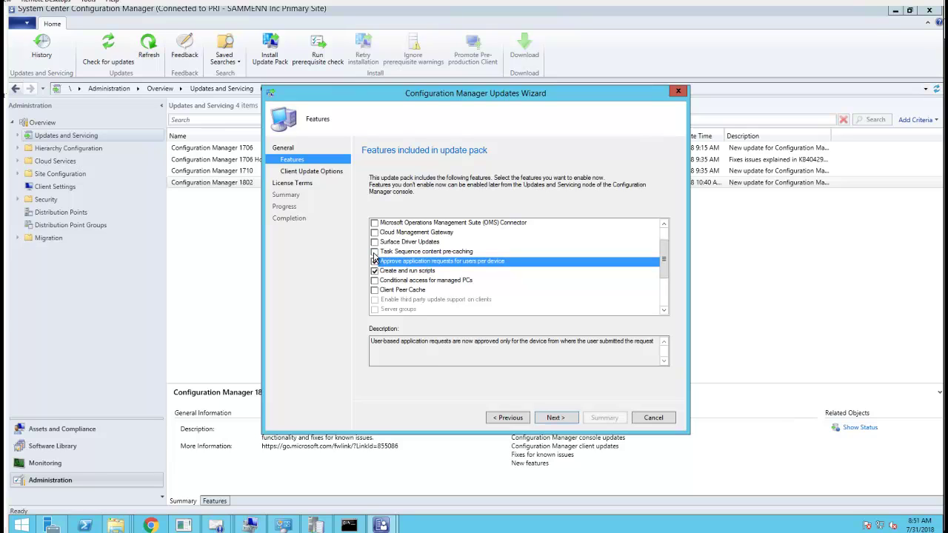
{"action": "left_click", "coordinate": [374, 251]}
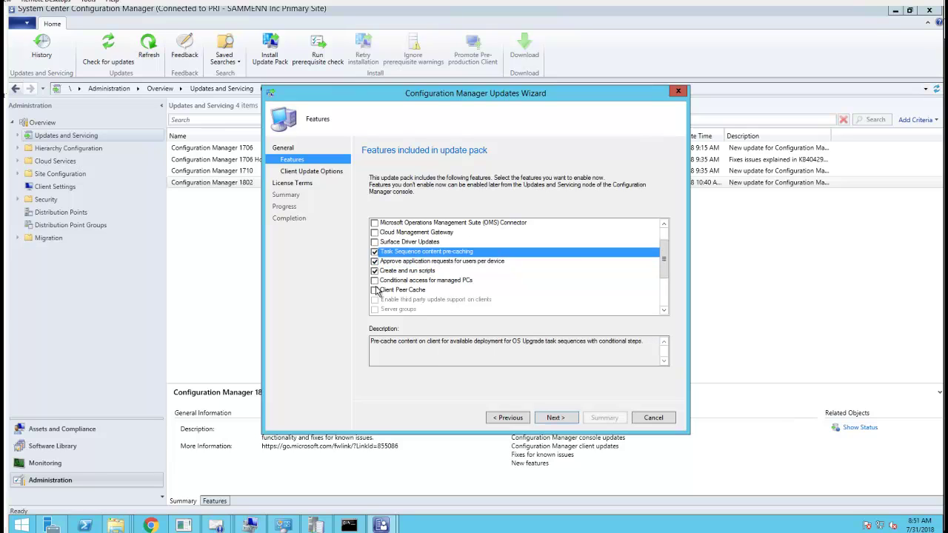
{"action": "left_click", "coordinate": [376, 290]}
{"action": "left_click", "coordinate": [374, 280]}
{"action": "scroll", "coordinate": [466, 299], "scroll_direction": "up", "scroll_amount": 1}
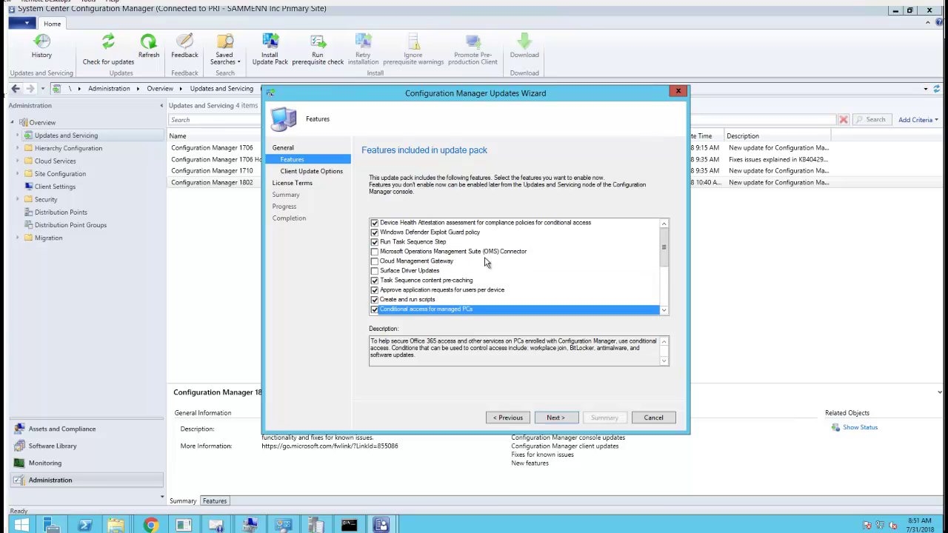
{"action": "left_click", "coordinate": [382, 265]}
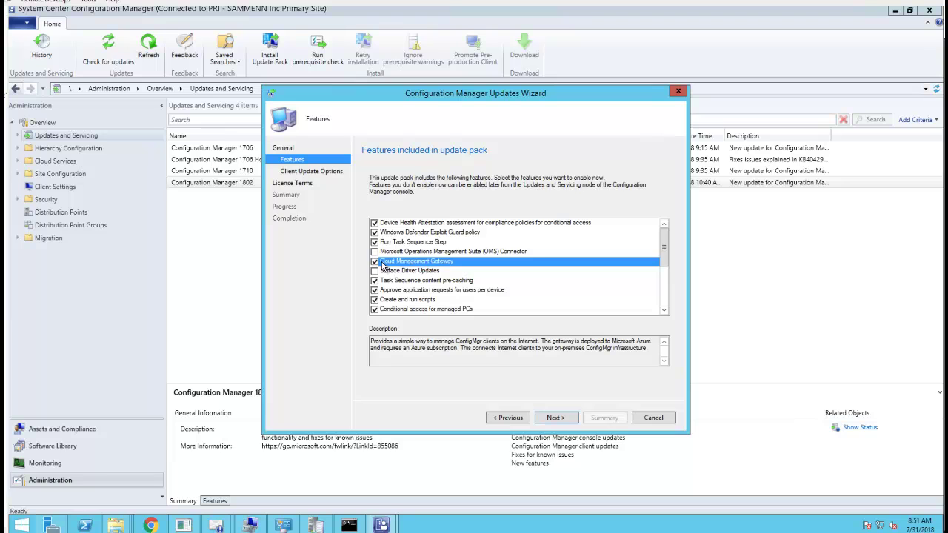
{"action": "left_click", "coordinate": [374, 261]}
Read the Cisco AnyConnect for iOS feature's description, then accept the feature selection and the Upgrade without validating client option
{"action": "scroll", "coordinate": [518, 318], "scroll_direction": "down", "scroll_amount": 2}
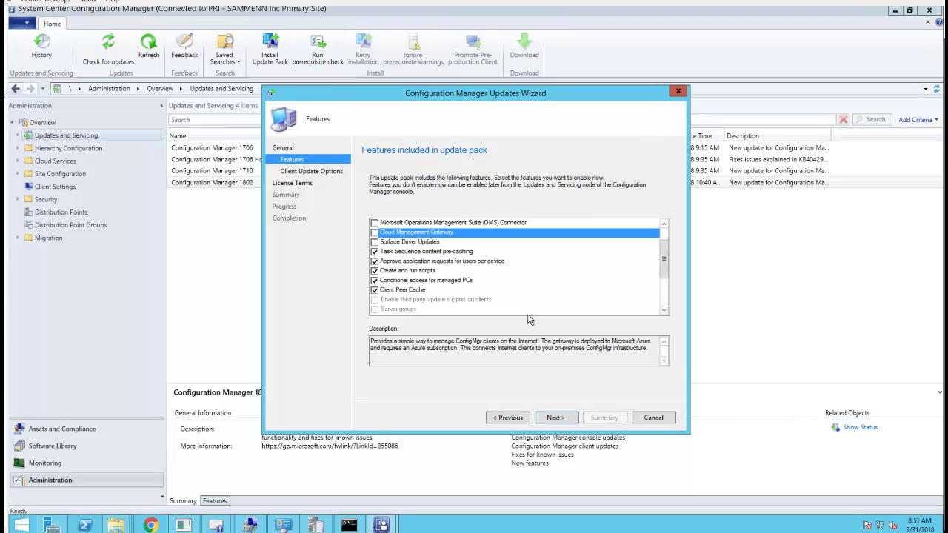
{"action": "scroll", "coordinate": [485, 298], "scroll_direction": "down", "scroll_amount": 2}
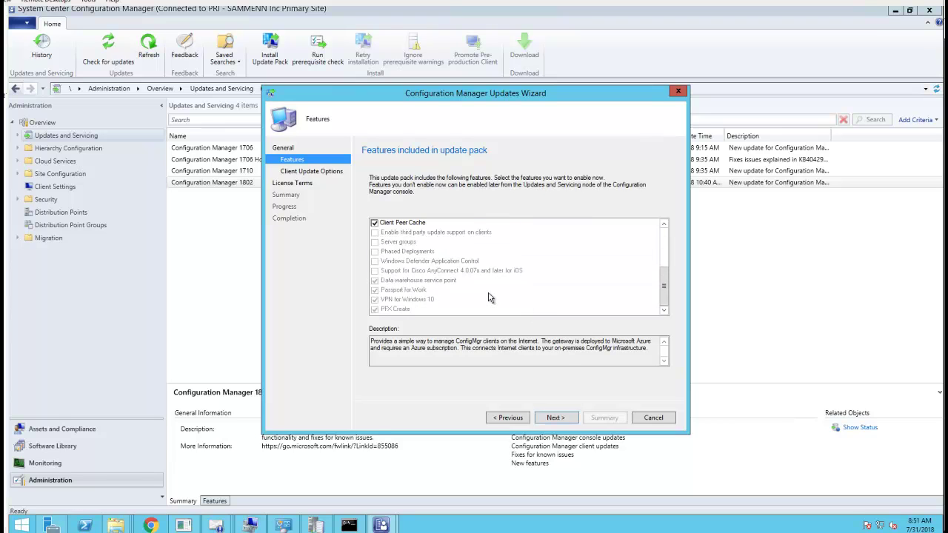
{"action": "left_click", "coordinate": [418, 271]}
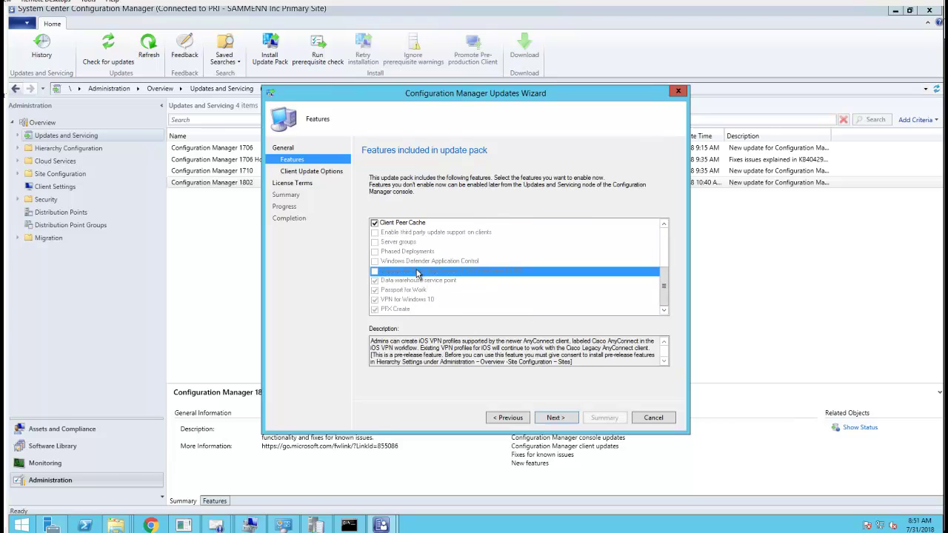
{"action": "left_click", "coordinate": [555, 418]}
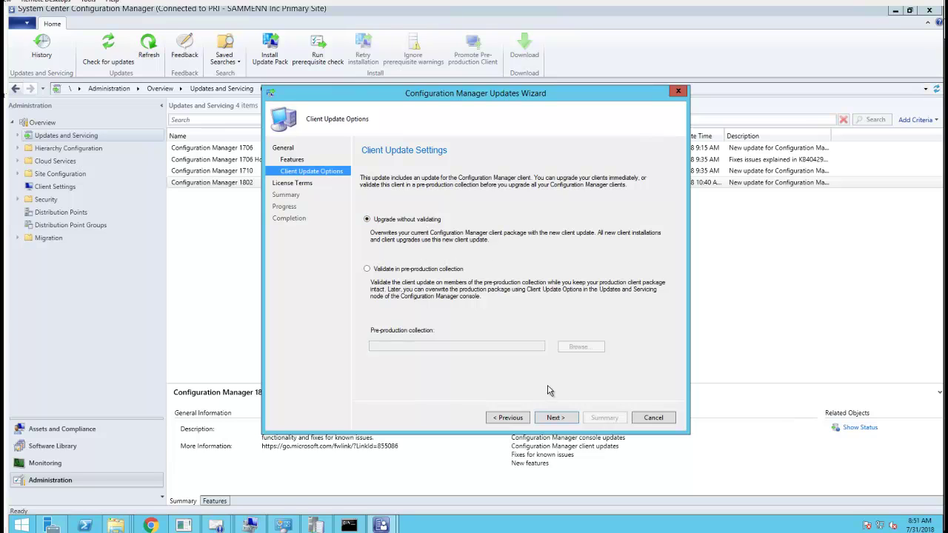
{"action": "left_click", "coordinate": [555, 418]}
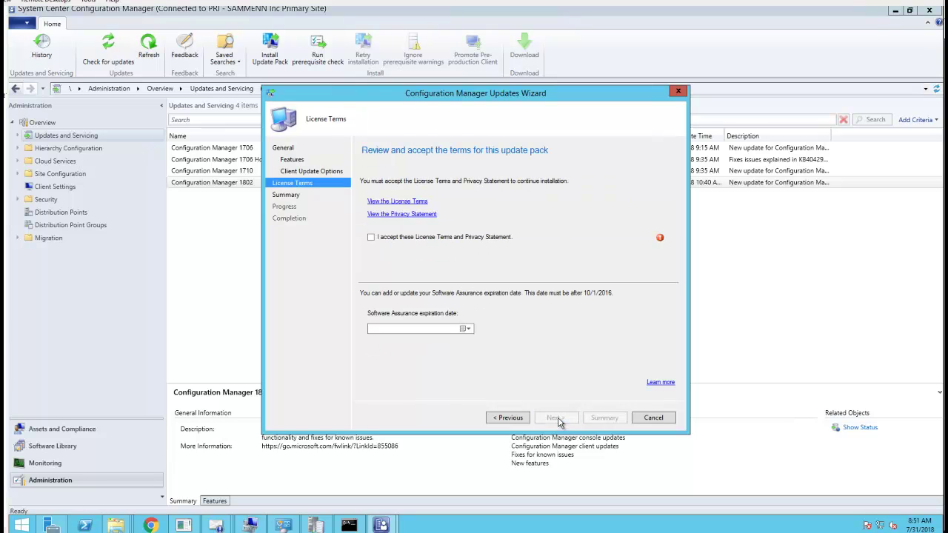
Accept the License Terms and Privacy Statement with no Software Assurance expiration date, and run the update wizard through to completion
{"action": "left_click", "coordinate": [404, 237]}
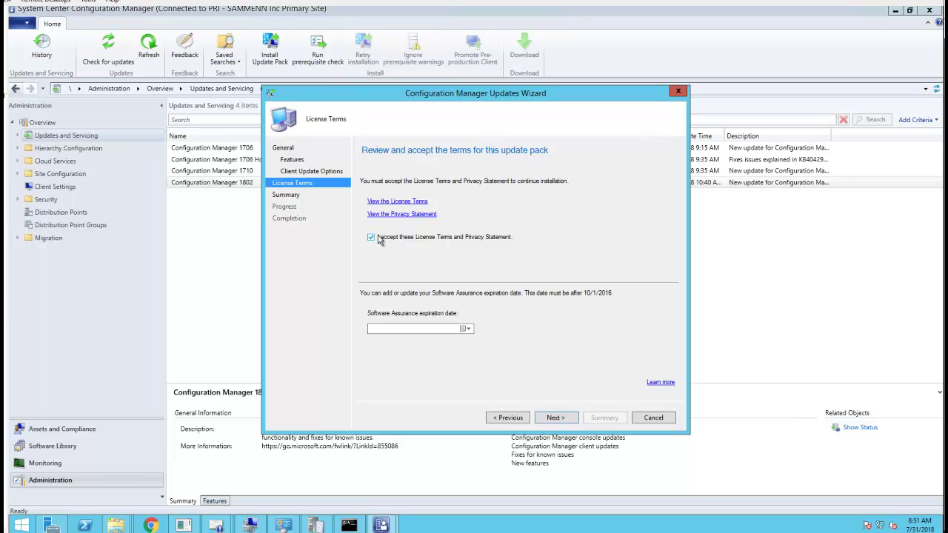
{"action": "left_click", "coordinate": [467, 328]}
{"action": "left_click", "coordinate": [548, 332]}
{"action": "left_click", "coordinate": [555, 419]}
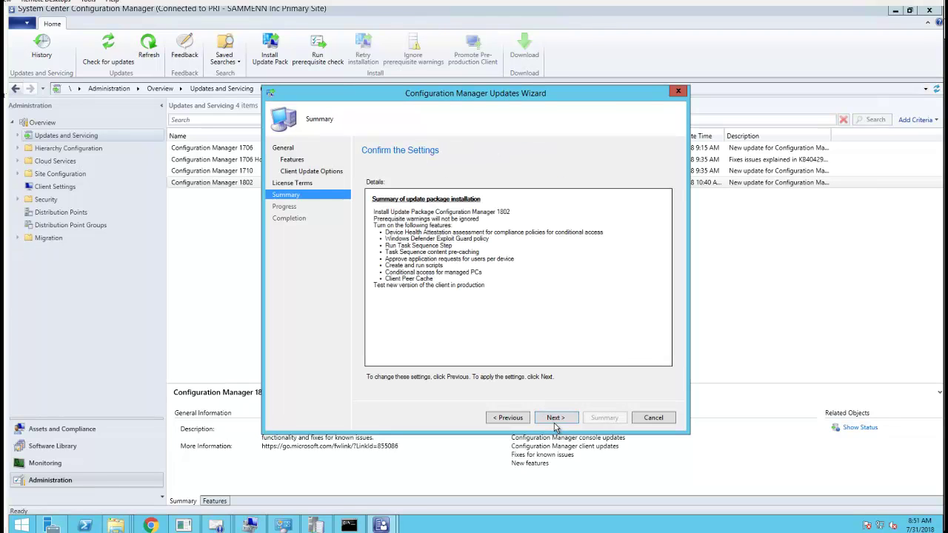
{"action": "left_click", "coordinate": [555, 419]}
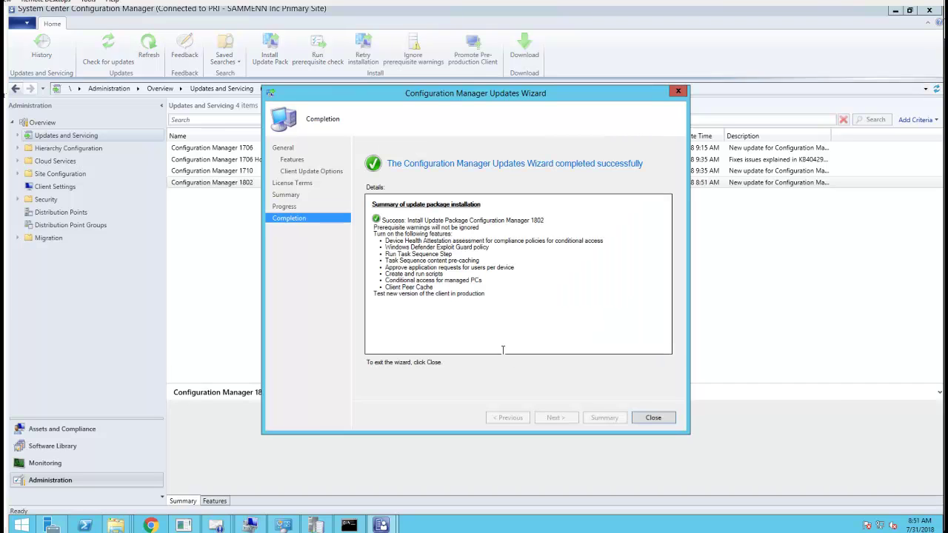
{"action": "left_click", "coordinate": [652, 418]}
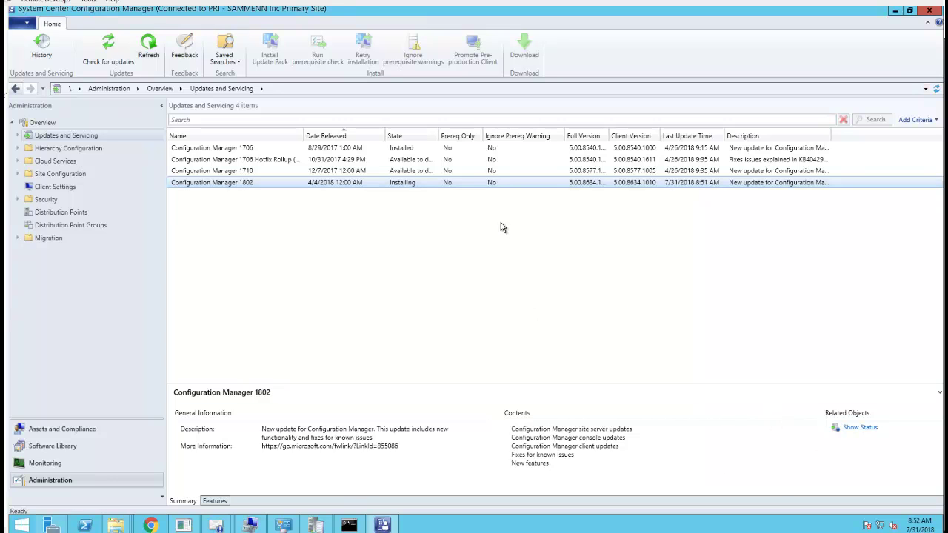
Show the Configuration Manager 1802 update's status in the Monitoring workspace and refresh it
{"action": "left_click", "coordinate": [863, 431]}
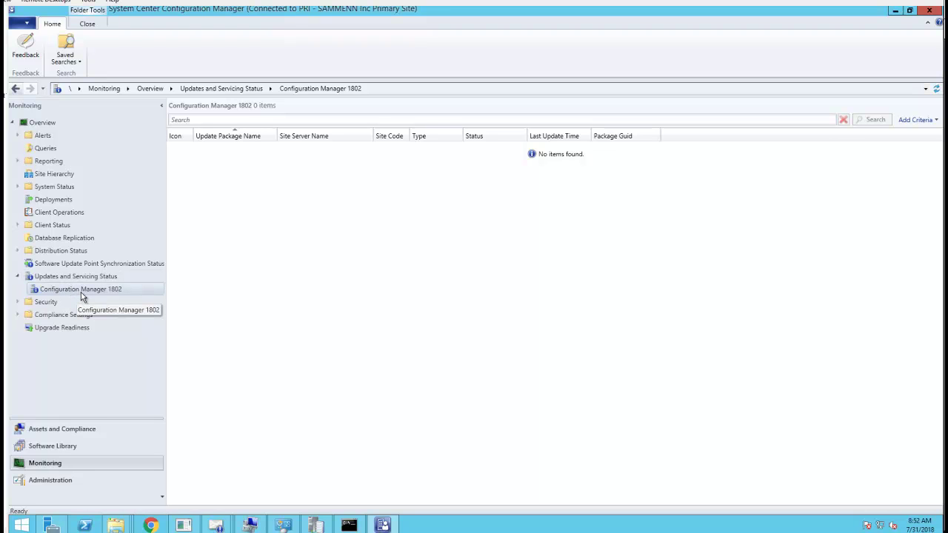
{"action": "right_click", "coordinate": [81, 296]}
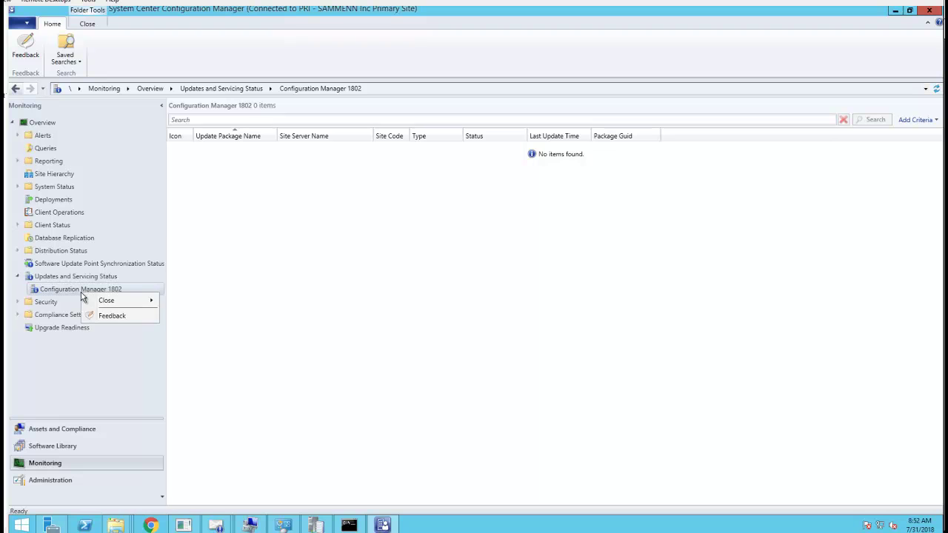
{"action": "left_click", "coordinate": [72, 291]}
{"action": "left_click", "coordinate": [66, 280]}
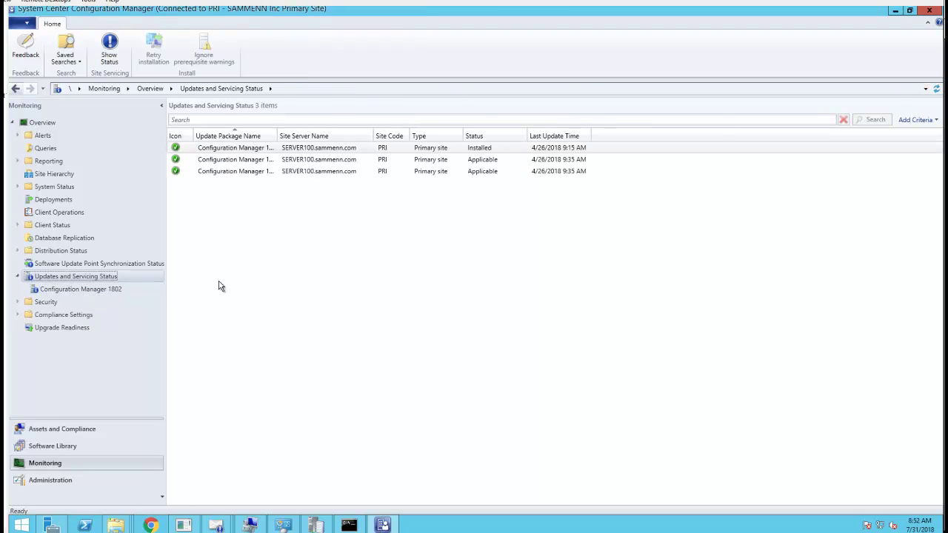
{"action": "left_click", "coordinate": [115, 289]}
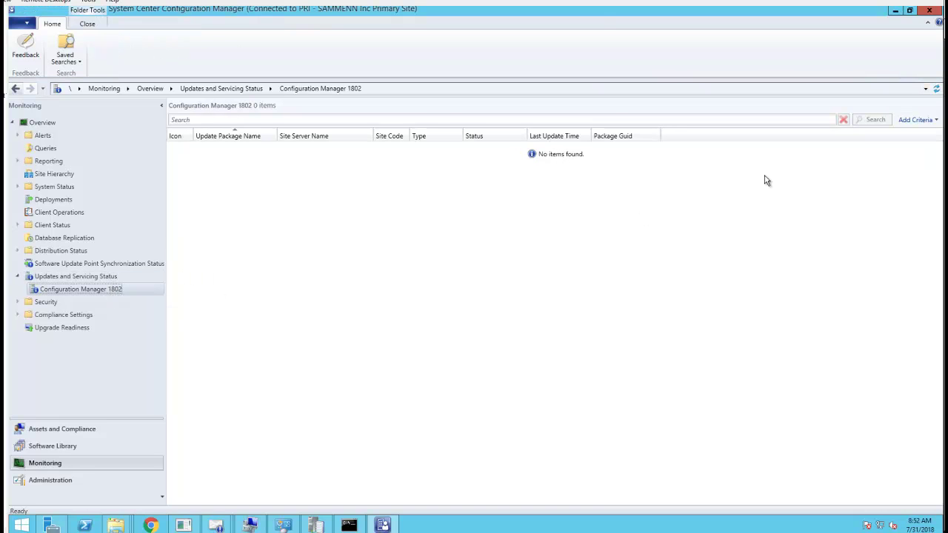
{"action": "left_click", "coordinate": [936, 89]}
Widen the Update Package Name column in the Updates and Servicing Status list to read the full package names
{"action": "left_click", "coordinate": [76, 279]}
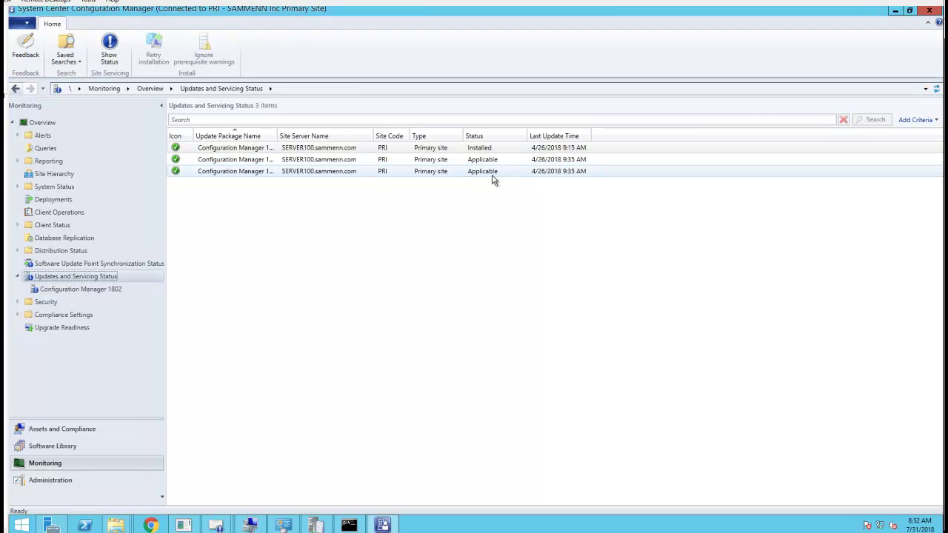
{"action": "left_click_drag", "start_coordinate": [278, 135], "coordinate": [387, 128]}
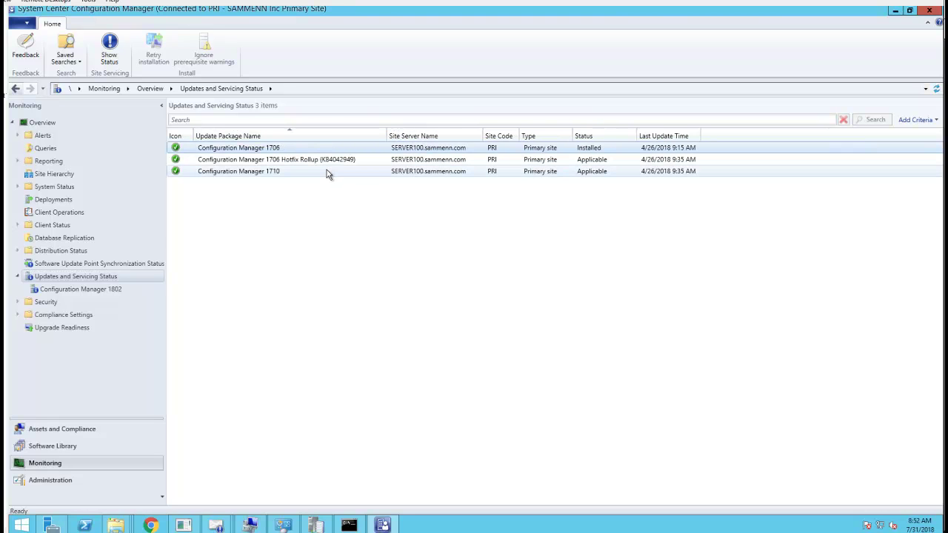
{"action": "left_click", "coordinate": [327, 171]}
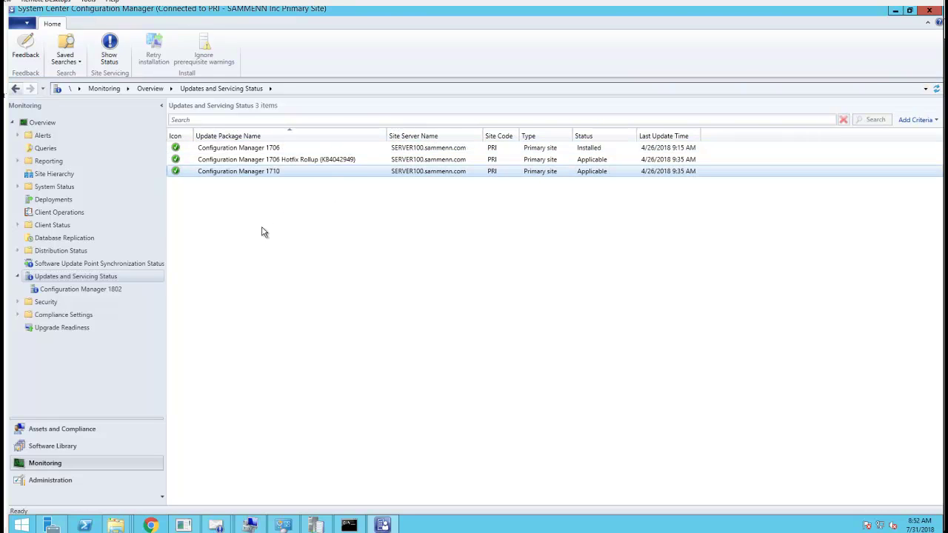
Recheck the Configuration Manager 1802 status for the site server, widening the Status and Package Guid columns to read them fully
{"action": "left_click", "coordinate": [106, 290]}
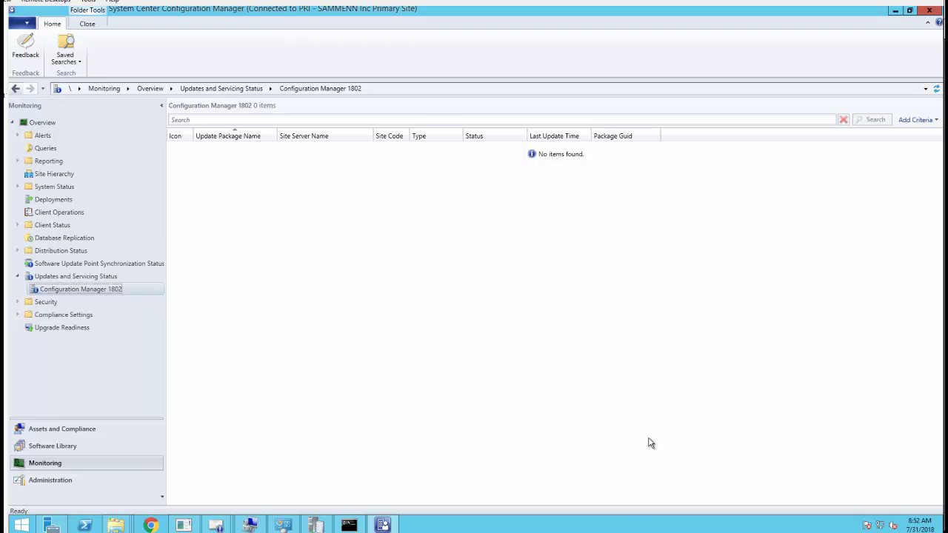
{"action": "left_click", "coordinate": [103, 278]}
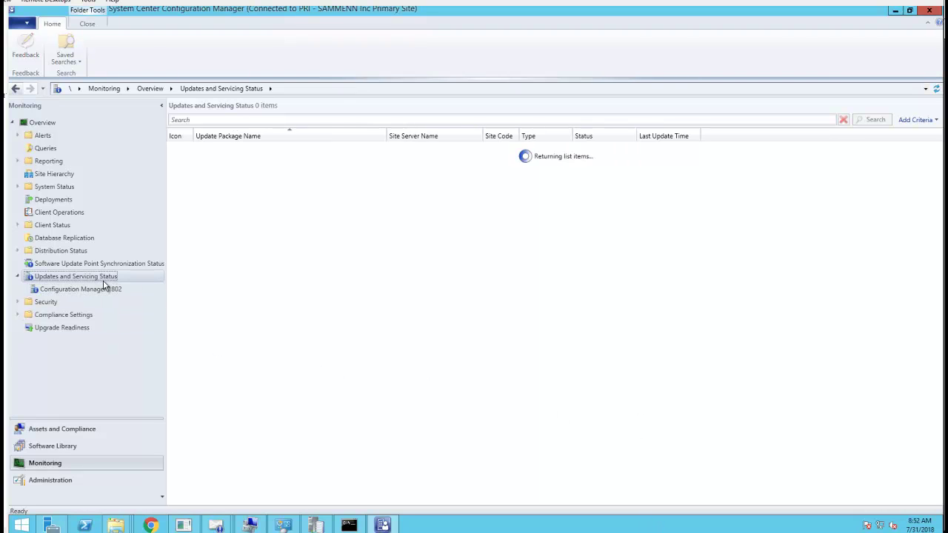
{"action": "left_click", "coordinate": [112, 291]}
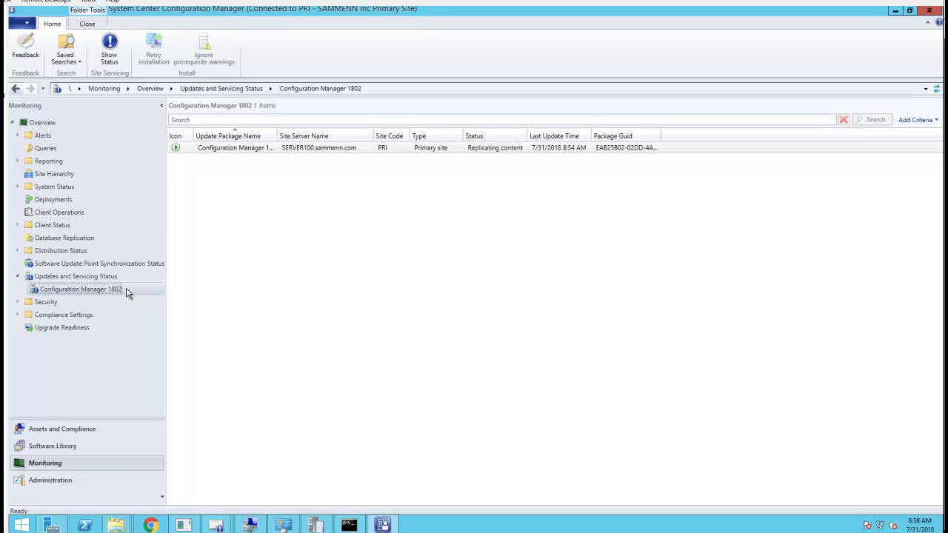
{"action": "left_click", "coordinate": [937, 90]}
{"action": "left_click", "coordinate": [388, 148]}
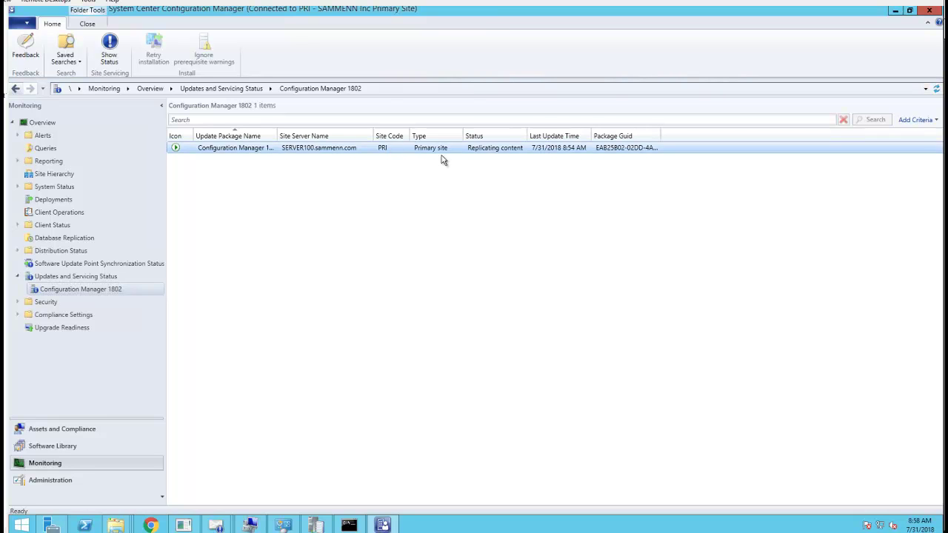
{"action": "left_click_drag", "start_coordinate": [527, 138], "coordinate": [594, 147]}
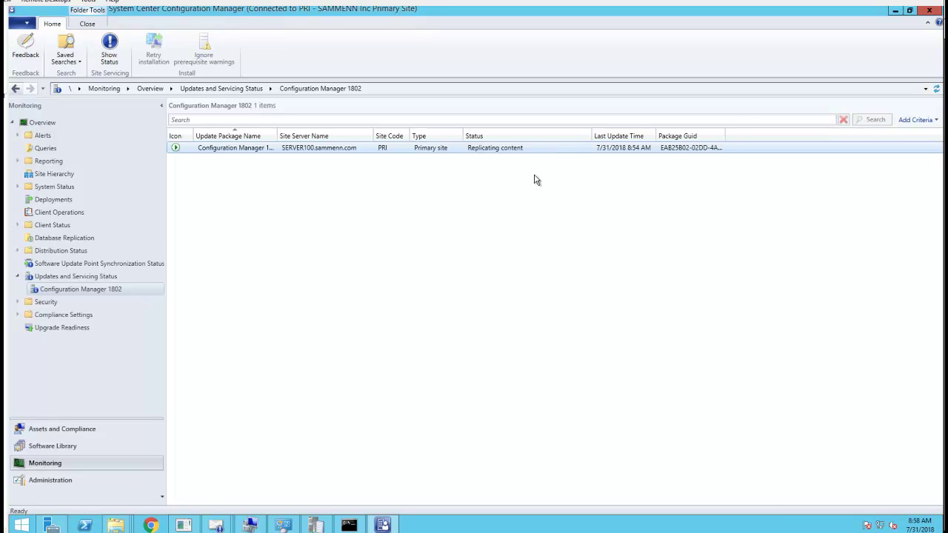
{"action": "double_click", "coordinate": [724, 136]}
Check the Configuration Manager 1802 update's refreshed state in the Administration workspace, with the State column widened
{"action": "left_click", "coordinate": [74, 481]}
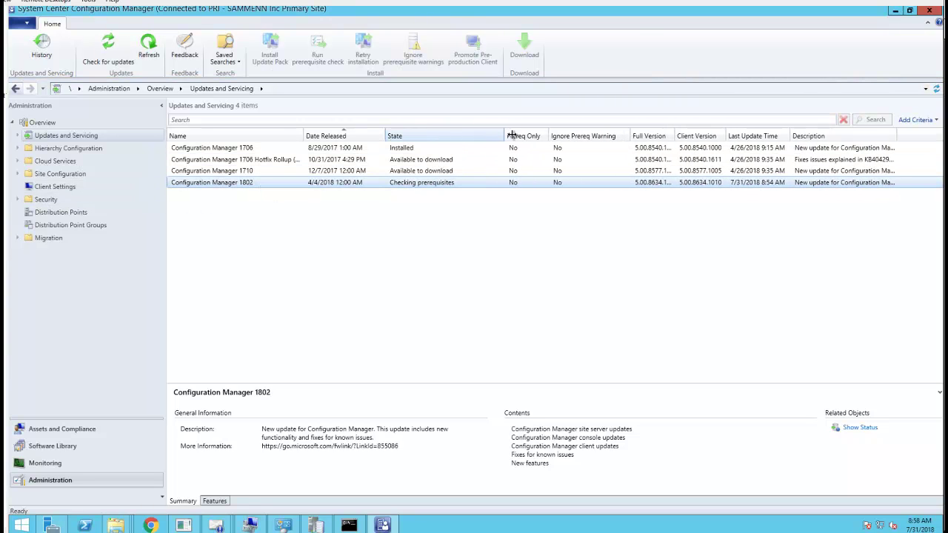
{"action": "left_click", "coordinate": [461, 183]}
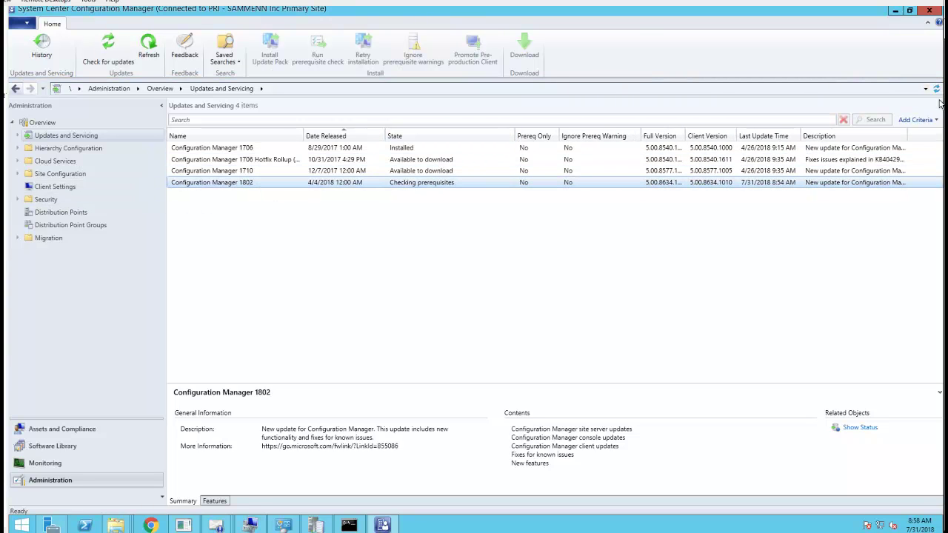
{"action": "left_click", "coordinate": [936, 88]}
{"action": "left_click", "coordinate": [457, 185]}
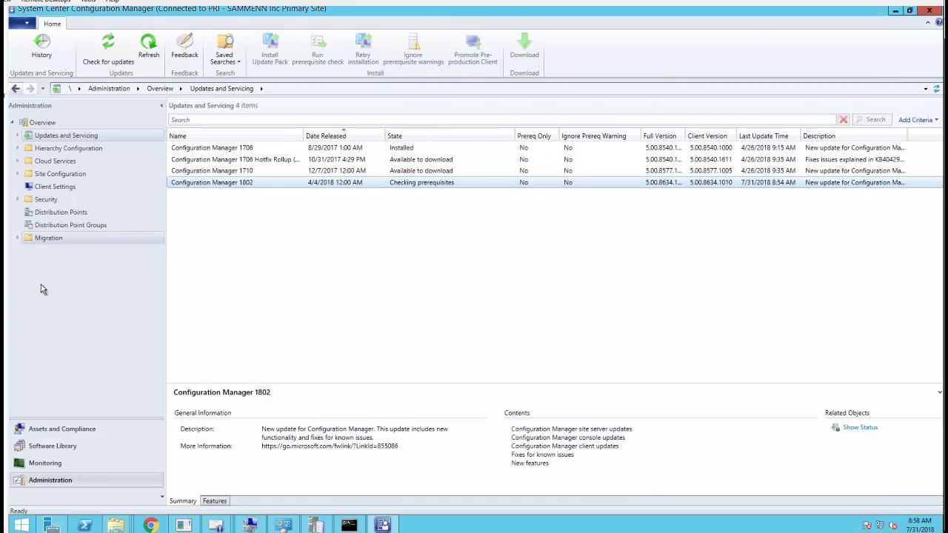
Open the detailed update pack installation status for Configuration Manager 1802 on the primary site from the Monitoring workspace
{"action": "left_click", "coordinate": [58, 465]}
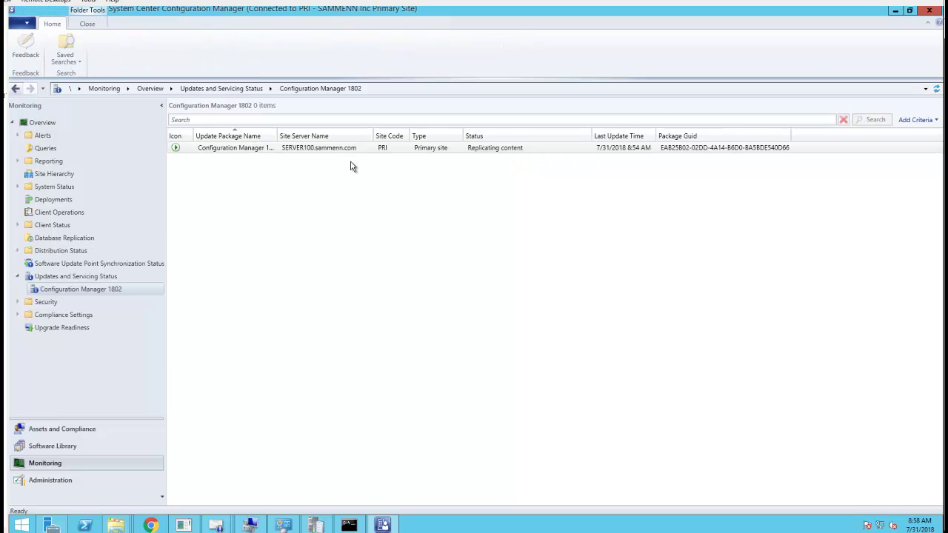
{"action": "left_click", "coordinate": [347, 151]}
{"action": "right_click", "coordinate": [347, 155]}
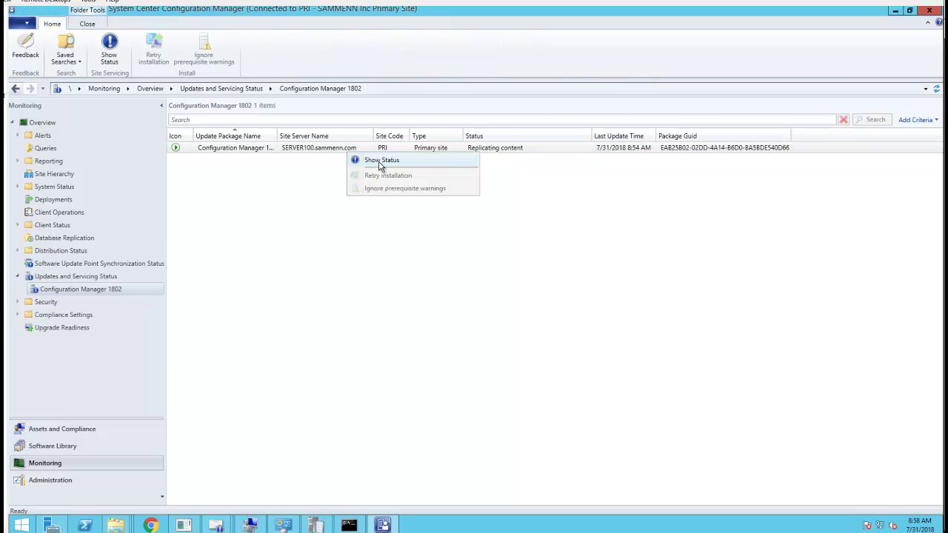
{"action": "right_click", "coordinate": [305, 151]}
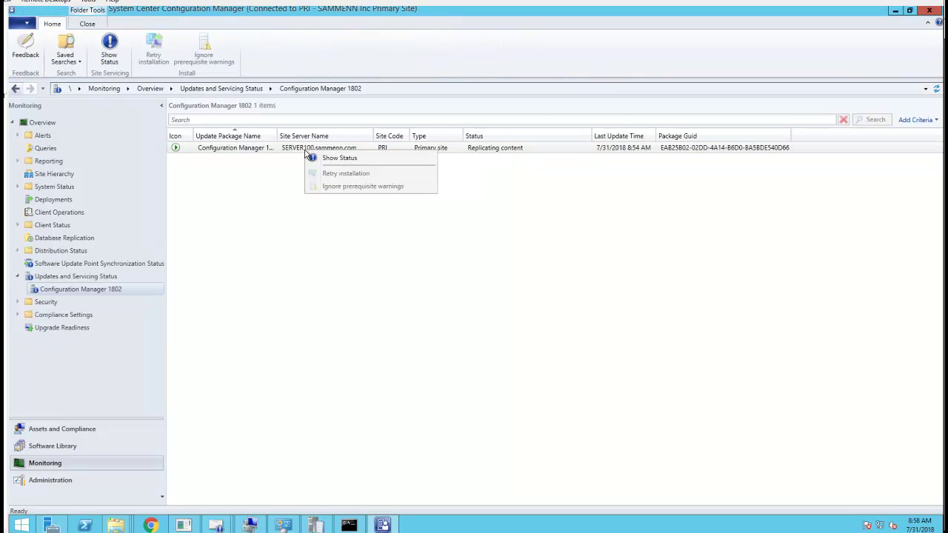
{"action": "left_click", "coordinate": [350, 160]}
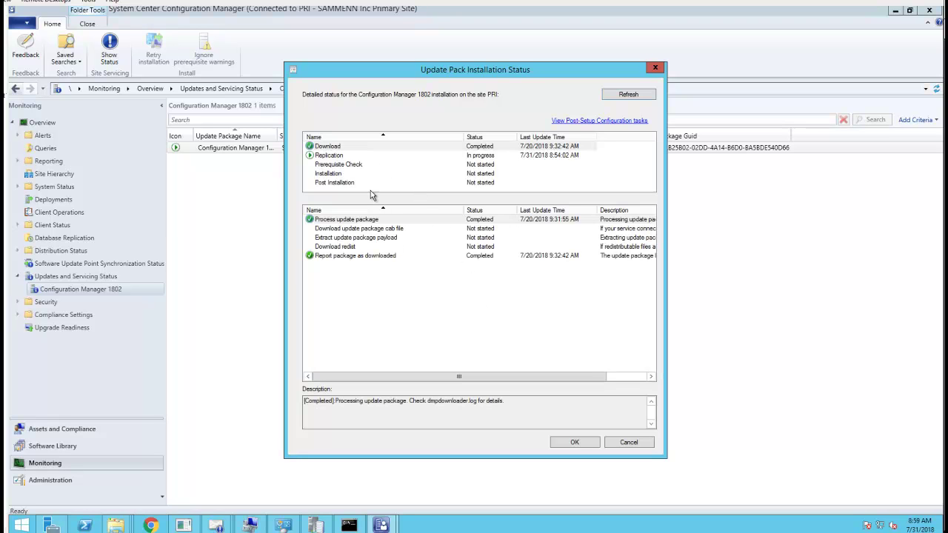
Examine the tasks of the Download, Replication, Prerequisite Check, Installation and Post Installation phases
{"action": "left_click", "coordinate": [353, 156]}
{"action": "left_click", "coordinate": [344, 148]}
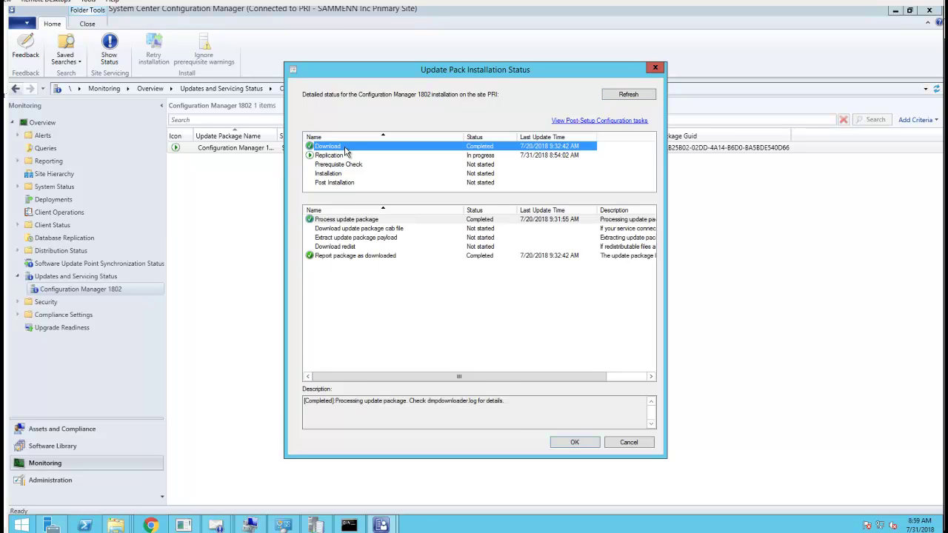
{"action": "left_click", "coordinate": [343, 157]}
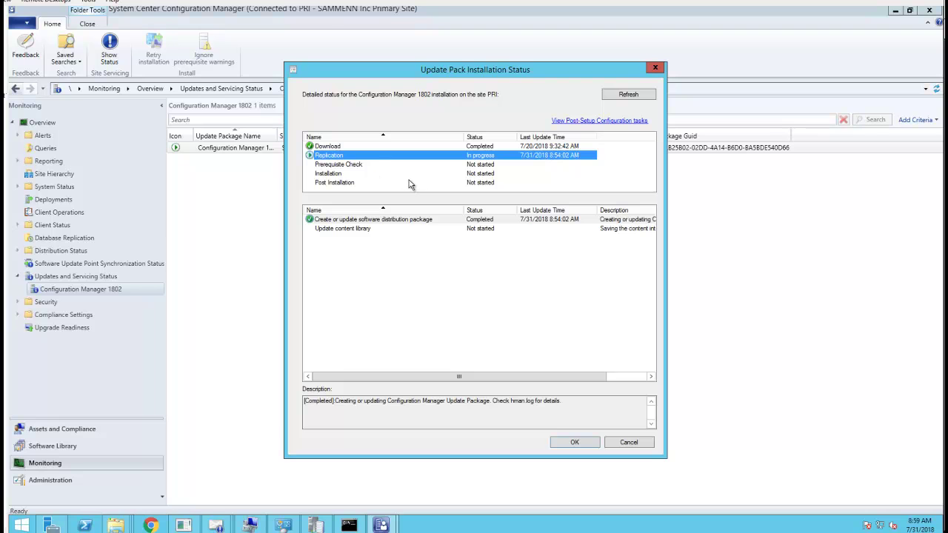
{"action": "left_click", "coordinate": [346, 165]}
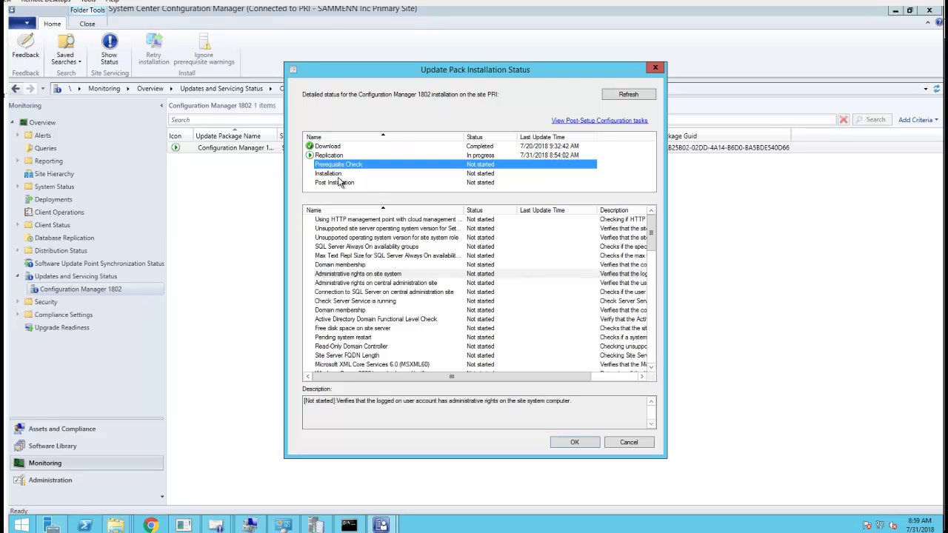
{"action": "left_click", "coordinate": [342, 175]}
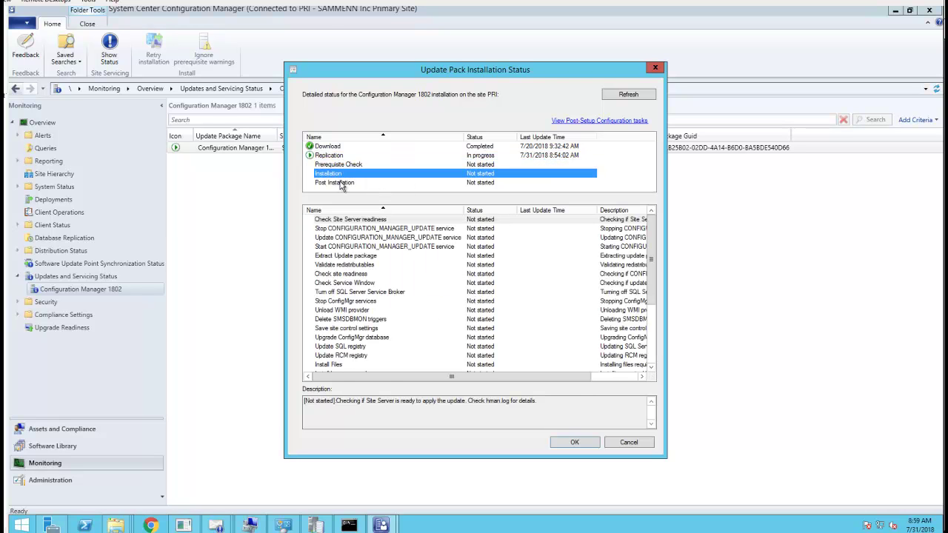
{"action": "left_click", "coordinate": [341, 184]}
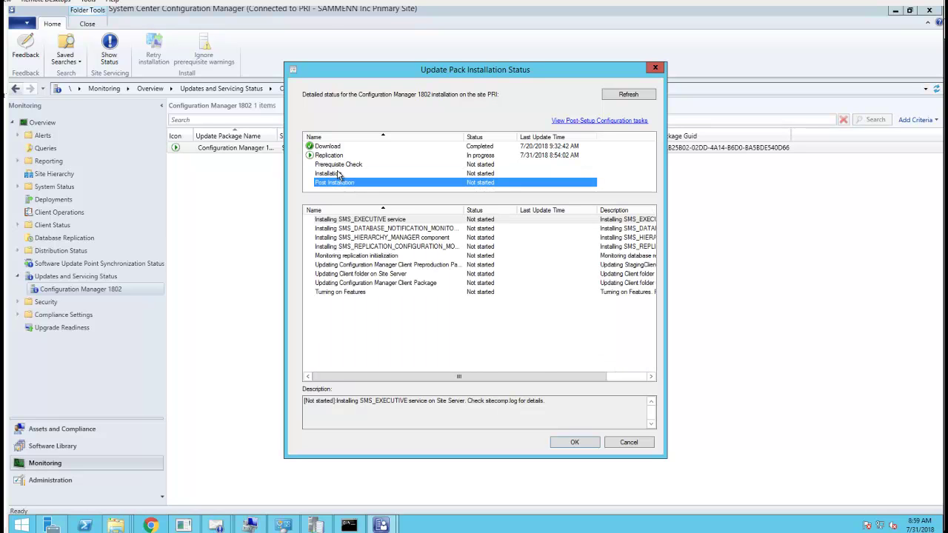
{"action": "left_click", "coordinate": [341, 156]}
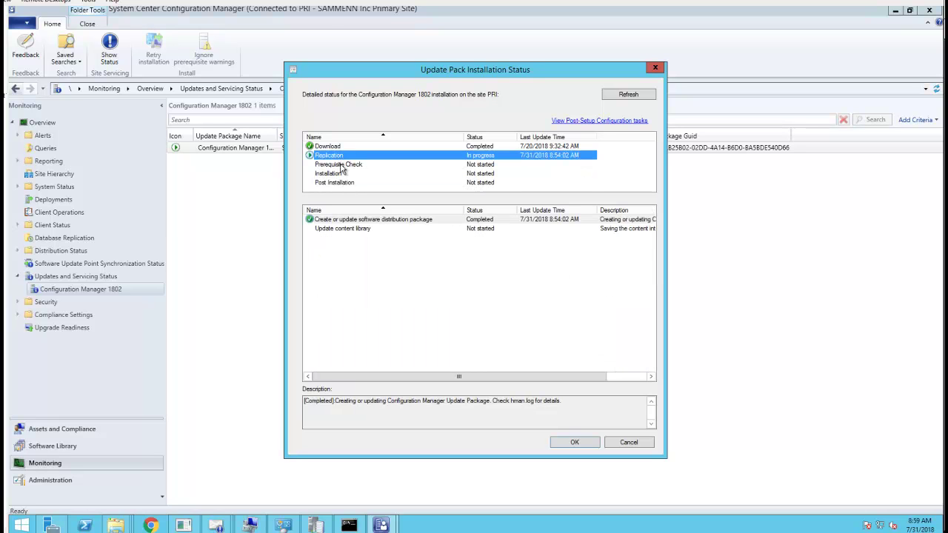
{"action": "left_click", "coordinate": [341, 164]}
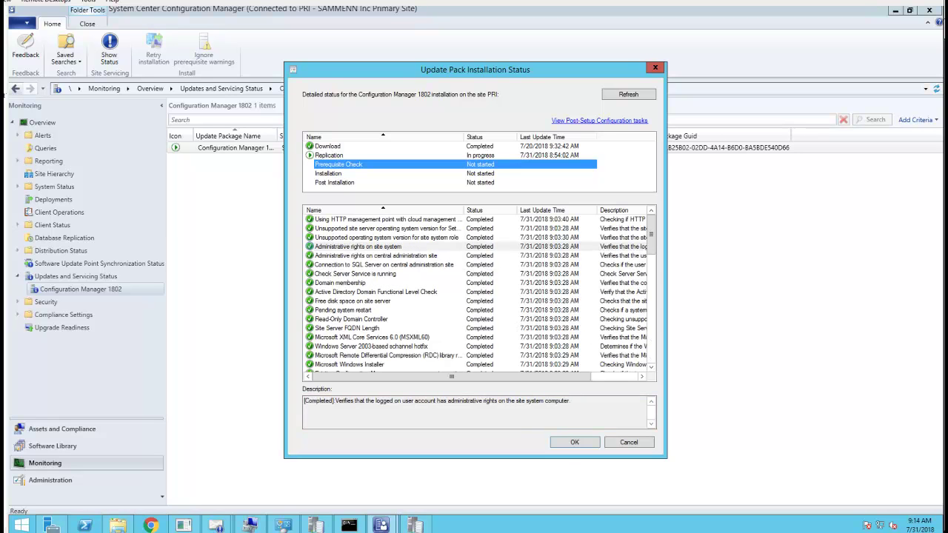
Recheck the progress of the Replication, Installation and Prerequisite Check tasks
{"action": "left_click", "coordinate": [352, 157]}
{"action": "left_click", "coordinate": [356, 175]}
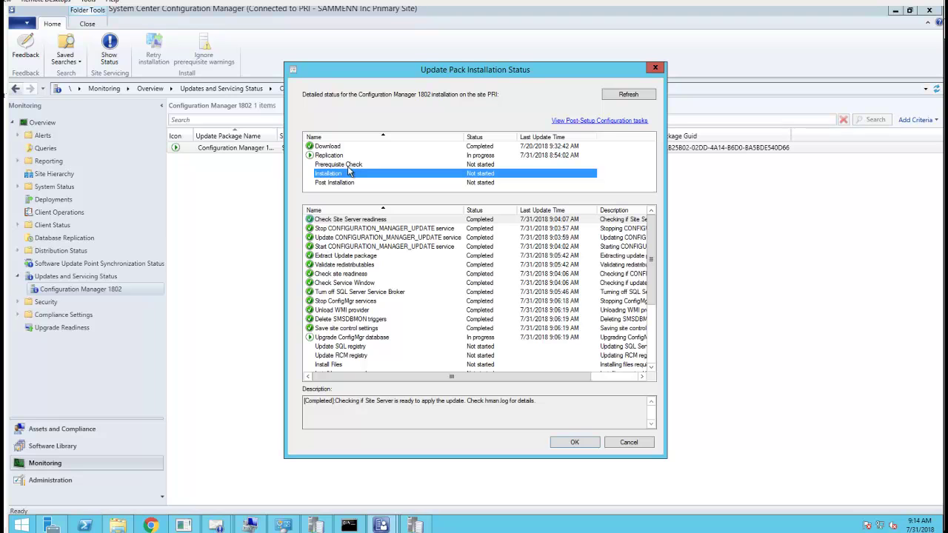
{"action": "left_click", "coordinate": [348, 164]}
{"action": "left_click", "coordinate": [349, 156]}
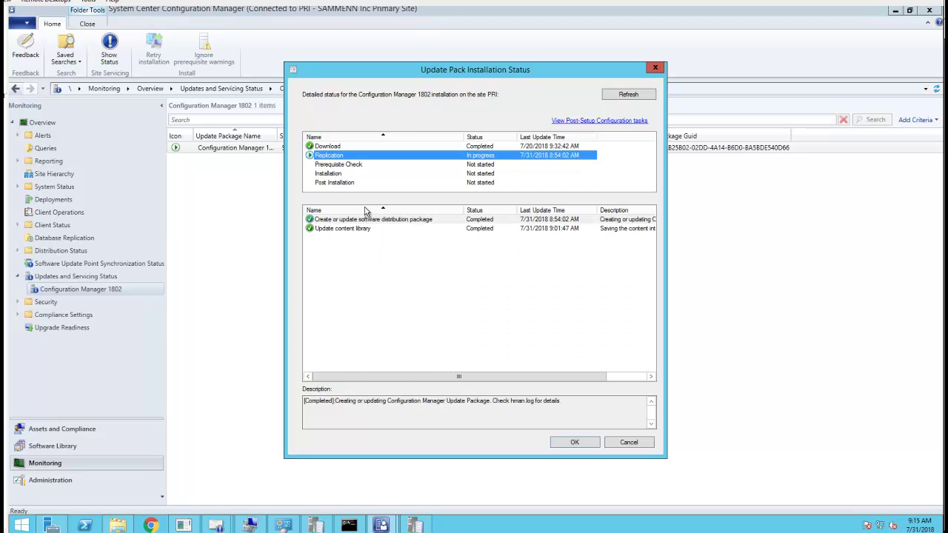
Switch to File Explorer, open ConfigMgrSetup.log from Local Disk (C:), and inspect the prerequisite message and the highlighted ConnectServer(Namespace) entry
{"action": "mouse_move", "coordinate": [123, 526]}
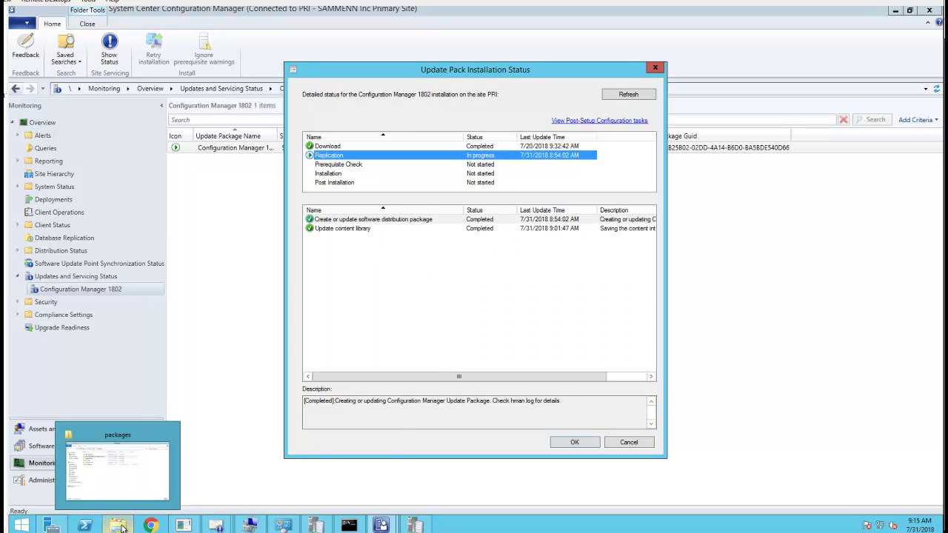
{"action": "left_click", "coordinate": [112, 506]}
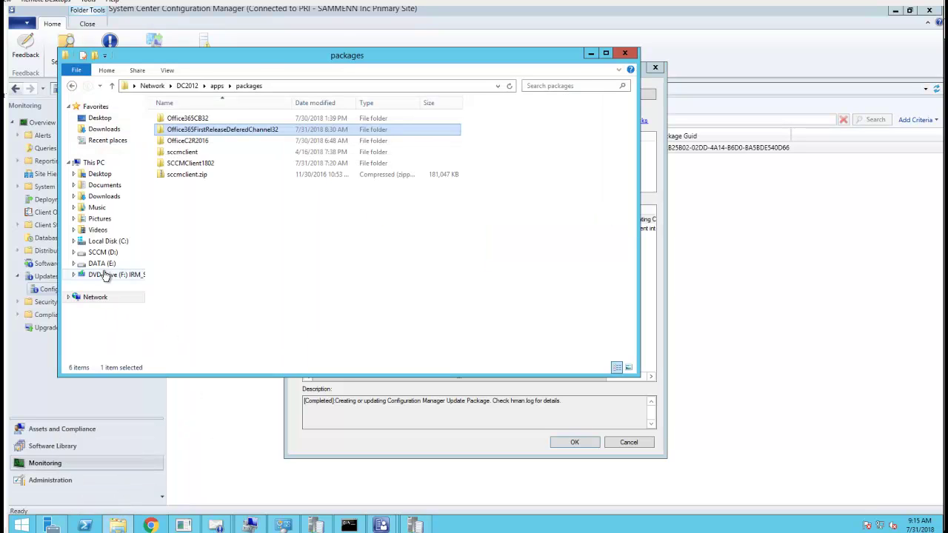
{"action": "left_click", "coordinate": [111, 243]}
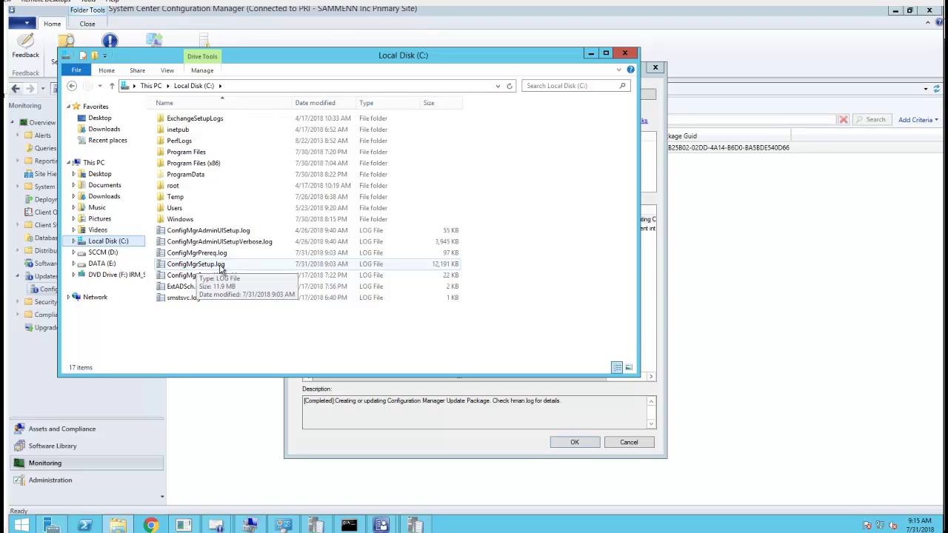
{"action": "left_click", "coordinate": [226, 268]}
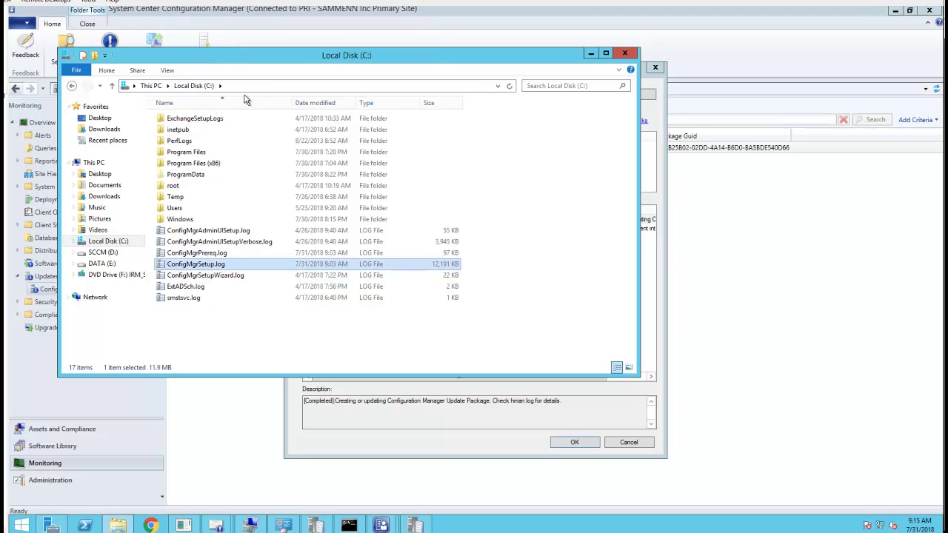
{"action": "double_click", "coordinate": [218, 265]}
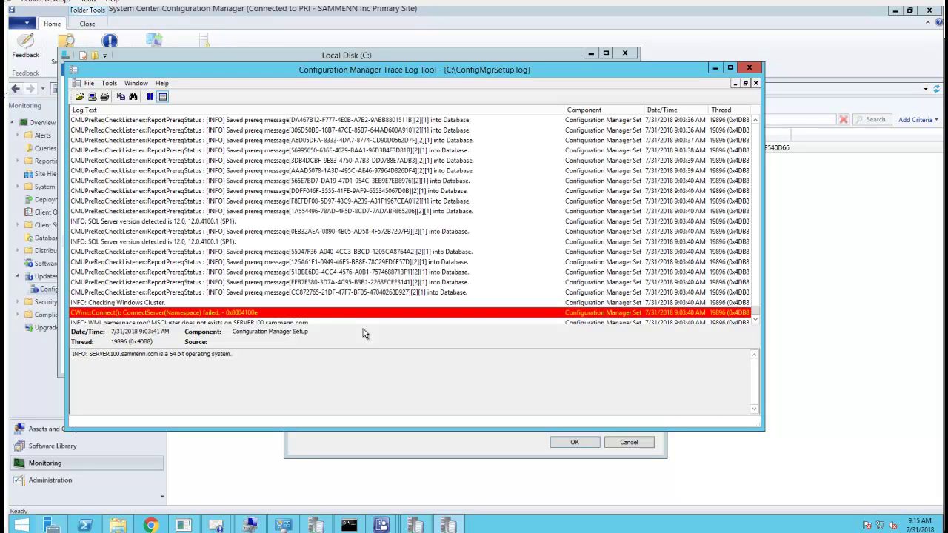
{"action": "left_click", "coordinate": [266, 192]}
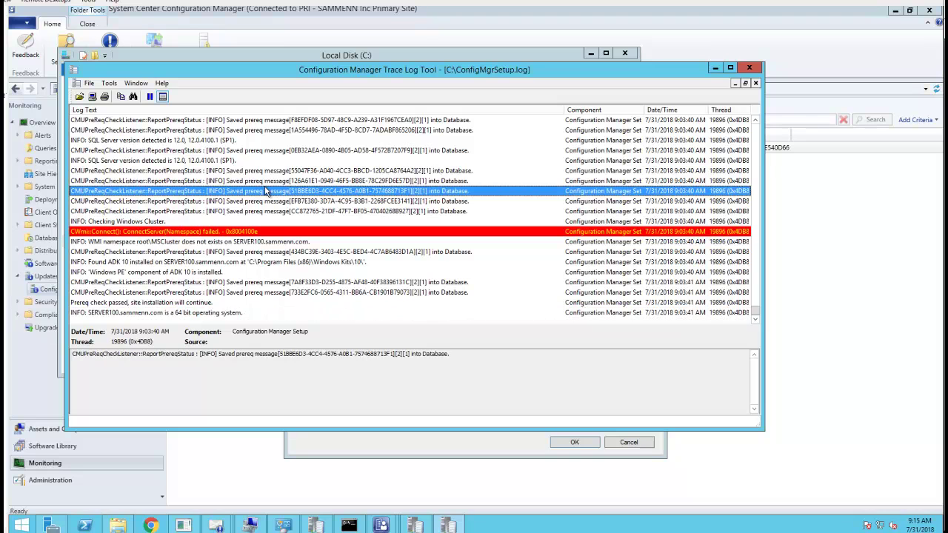
{"action": "left_click", "coordinate": [257, 232]}
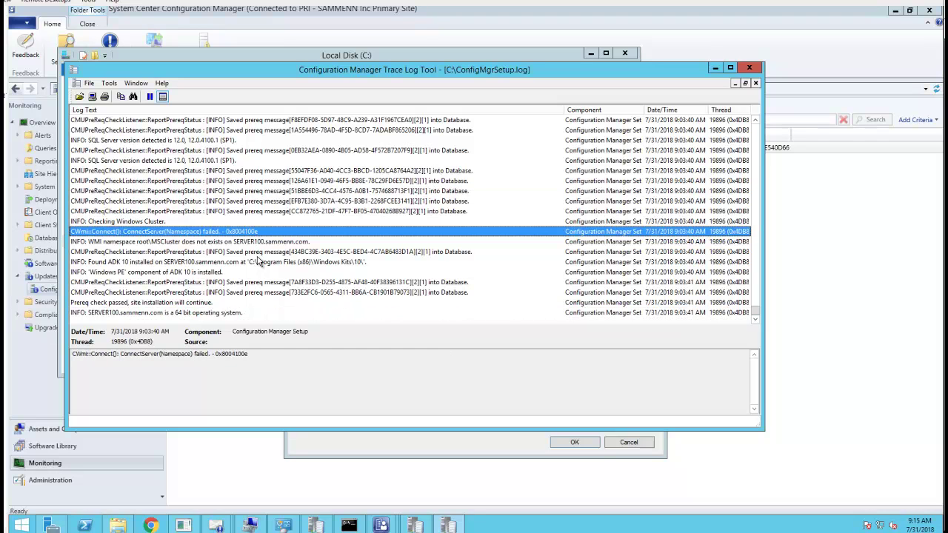
Examine the ConfigMgrSetup.log entries from the newest lines back to the beginning of the file, then close the log
{"action": "left_click", "coordinate": [244, 244]}
{"action": "left_click", "coordinate": [243, 261]}
{"action": "left_click", "coordinate": [237, 312]}
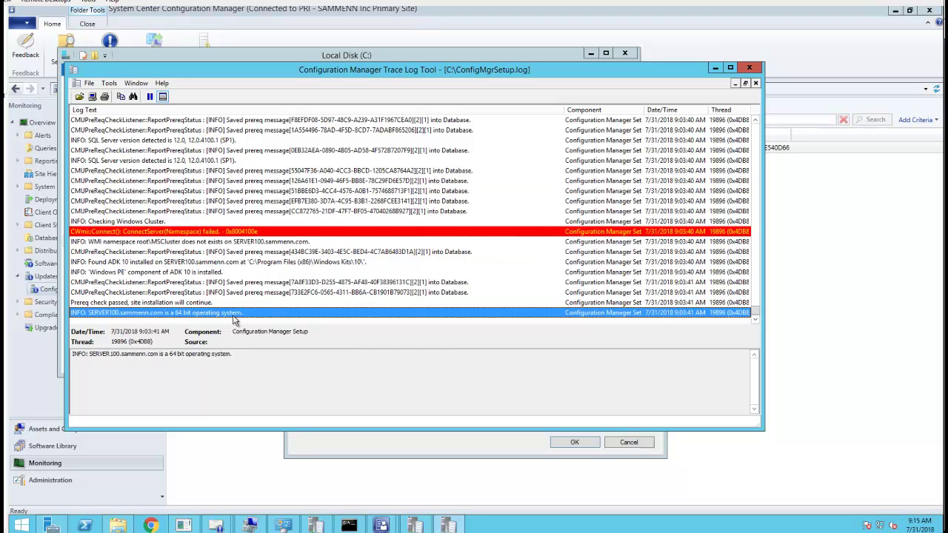
{"action": "scroll", "coordinate": [247, 296], "scroll_direction": "up", "scroll_amount": 10}
{"action": "scroll", "coordinate": [247, 272], "scroll_direction": "up", "scroll_amount": 10}
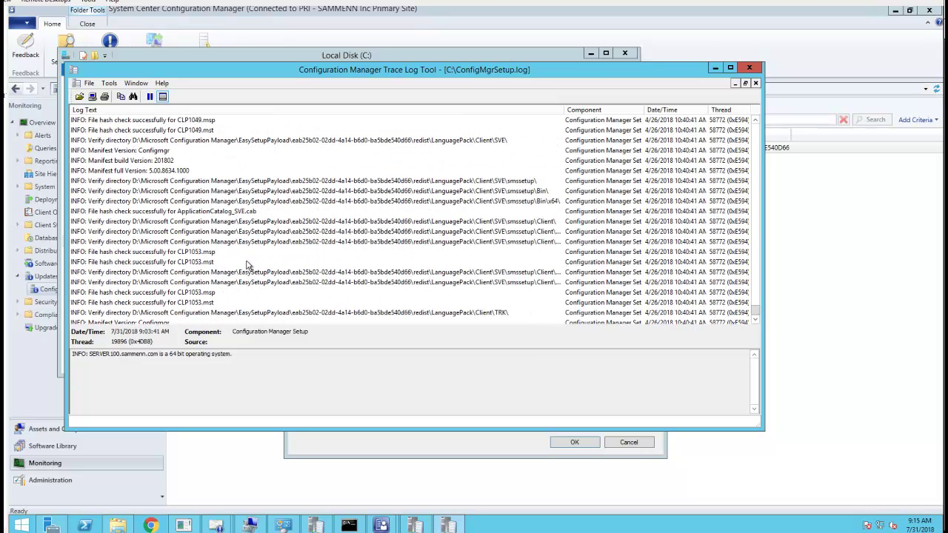
{"action": "scroll", "coordinate": [289, 255], "scroll_direction": "up", "scroll_amount": 10}
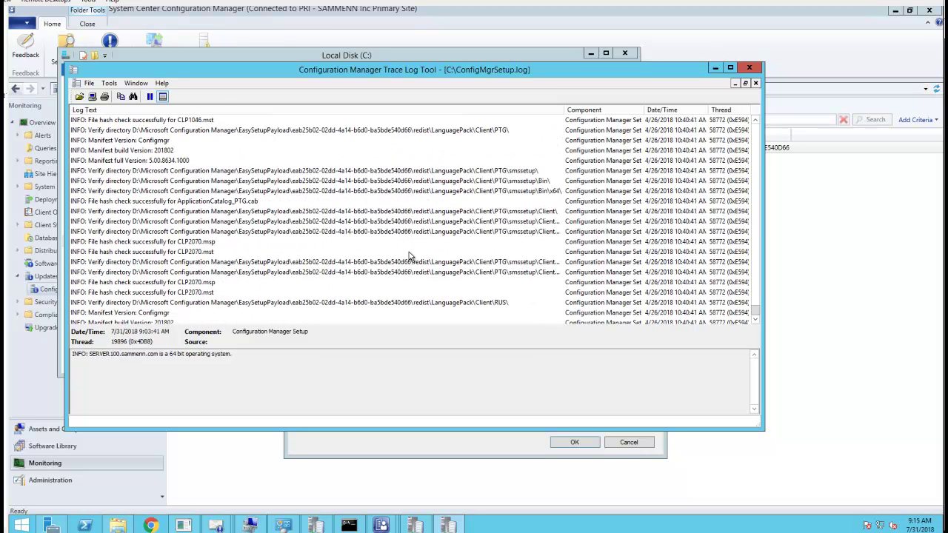
{"action": "left_click_drag", "start_coordinate": [754, 311], "coordinate": [713, 128]}
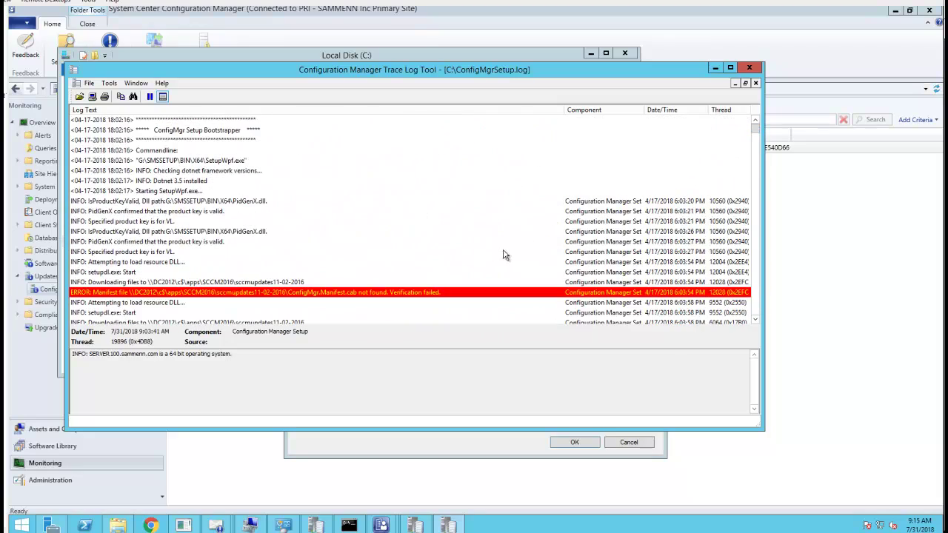
{"action": "left_click", "coordinate": [343, 323]}
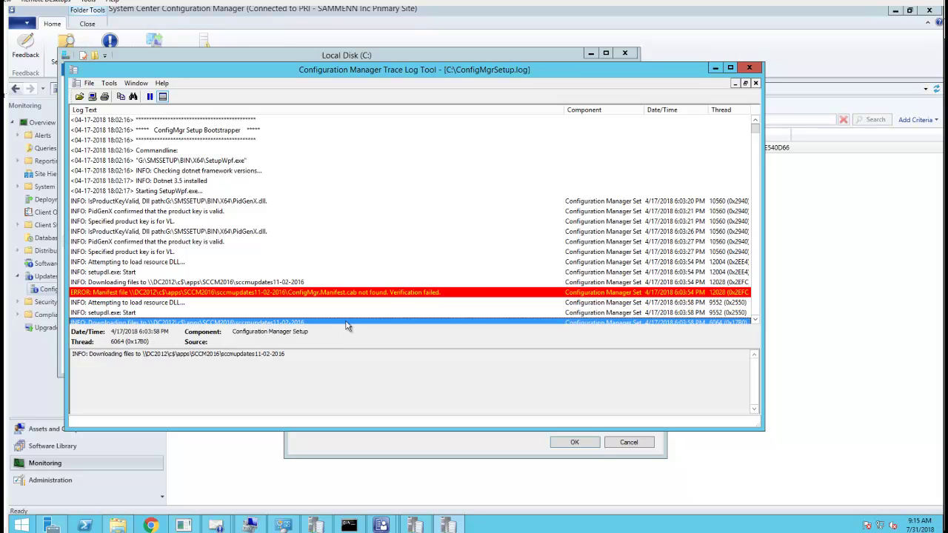
{"action": "scroll", "coordinate": [356, 323], "scroll_direction": "down", "scroll_amount": 7}
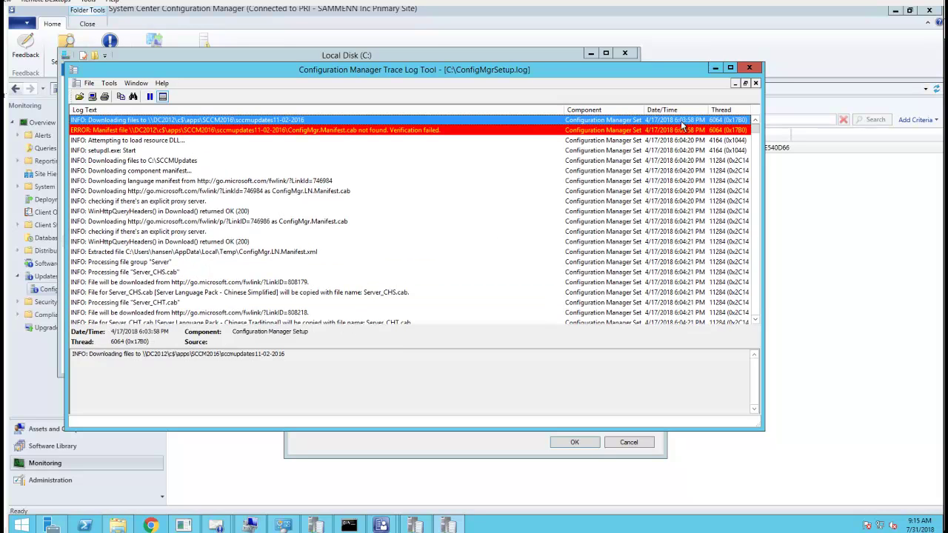
{"action": "left_click", "coordinate": [749, 68]}
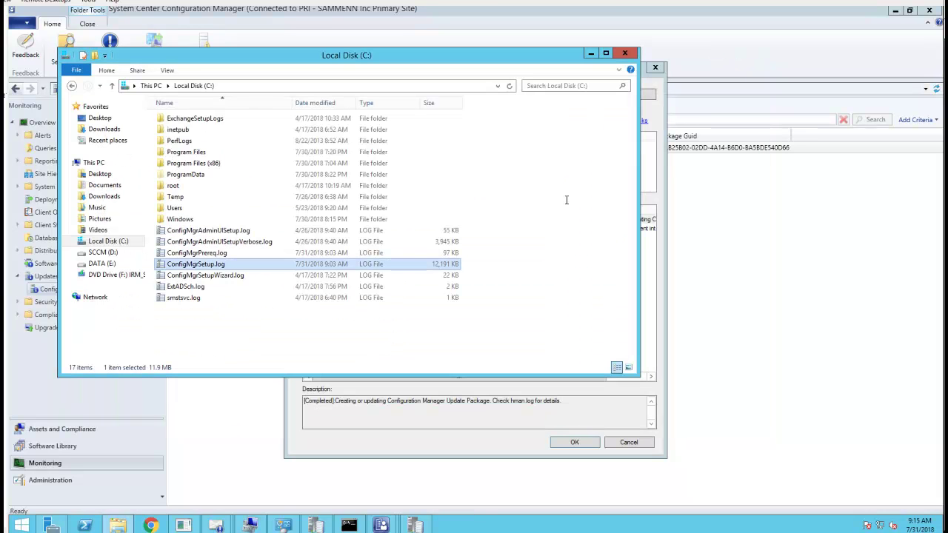
Open ConfigMgrPrereq.log from Local Disk (C:), inspect the prerequisite checking entries at its end, and close the log
{"action": "double_click", "coordinate": [211, 253]}
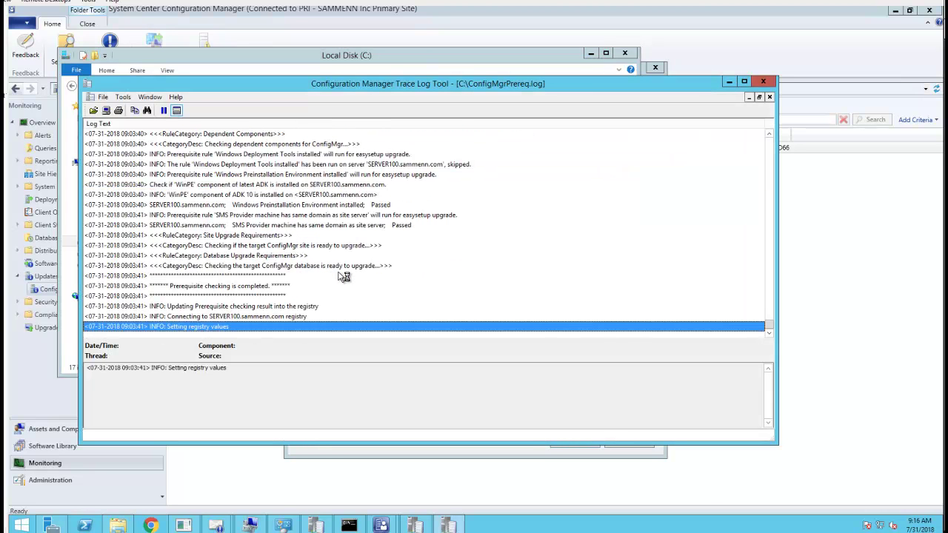
{"action": "left_click", "coordinate": [286, 287]}
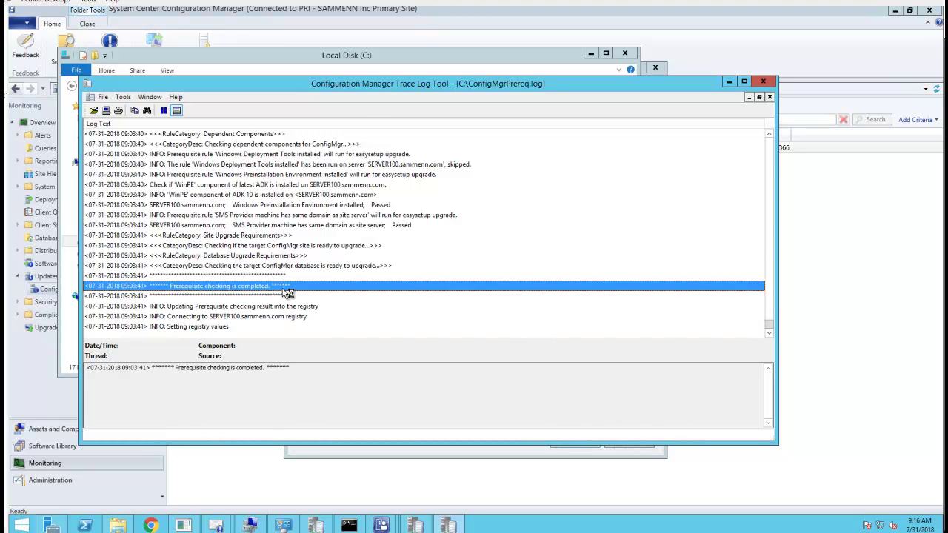
{"action": "scroll", "coordinate": [455, 222], "scroll_direction": "up", "scroll_amount": 10}
{"action": "scroll", "coordinate": [643, 205], "scroll_direction": "down", "scroll_amount": 10}
{"action": "left_click", "coordinate": [763, 81]}
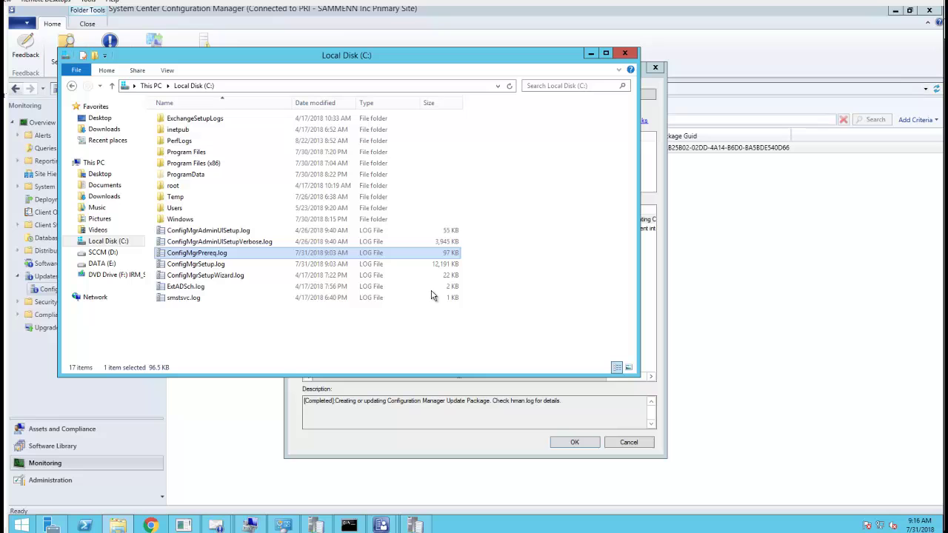
Reopen ConfigMgrSetup.log, minimize File Explorer, and switch back to the Update Pack Installation Status window in the Configuration Manager console
{"action": "double_click", "coordinate": [219, 267]}
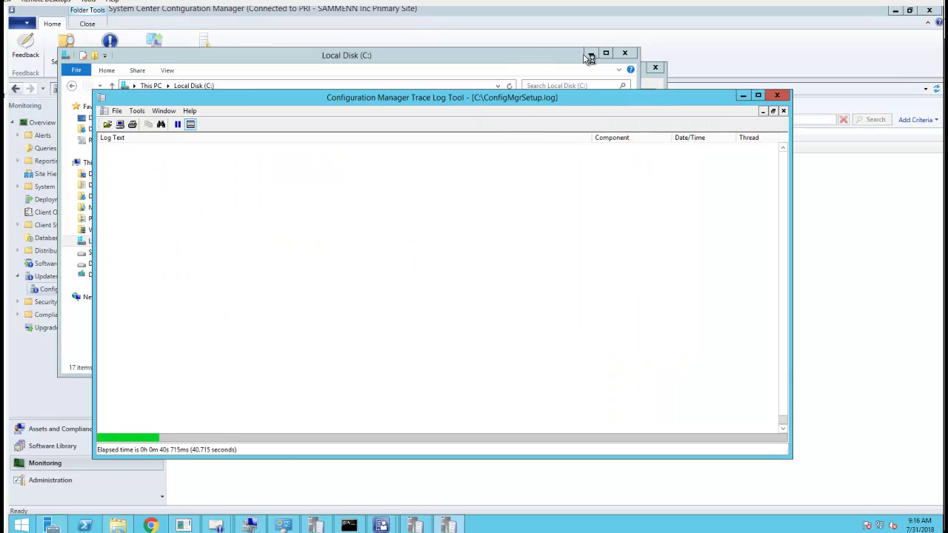
{"action": "left_click", "coordinate": [590, 52]}
{"action": "left_click", "coordinate": [638, 48]}
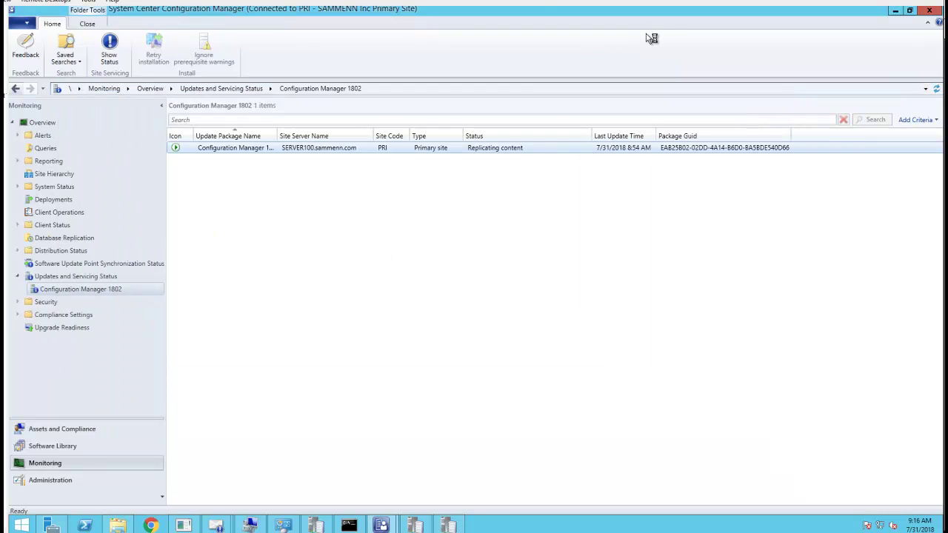
{"action": "left_click", "coordinate": [380, 525]}
{"action": "left_click", "coordinate": [415, 478]}
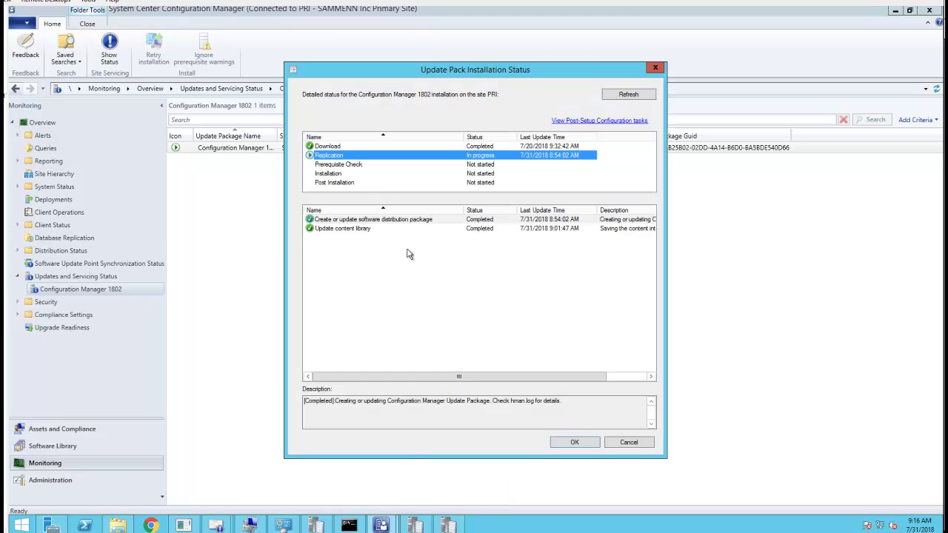
Recheck the task lists of the Prerequisite Check, Installation and Replication phases in the installation status
{"action": "left_click", "coordinate": [369, 170]}
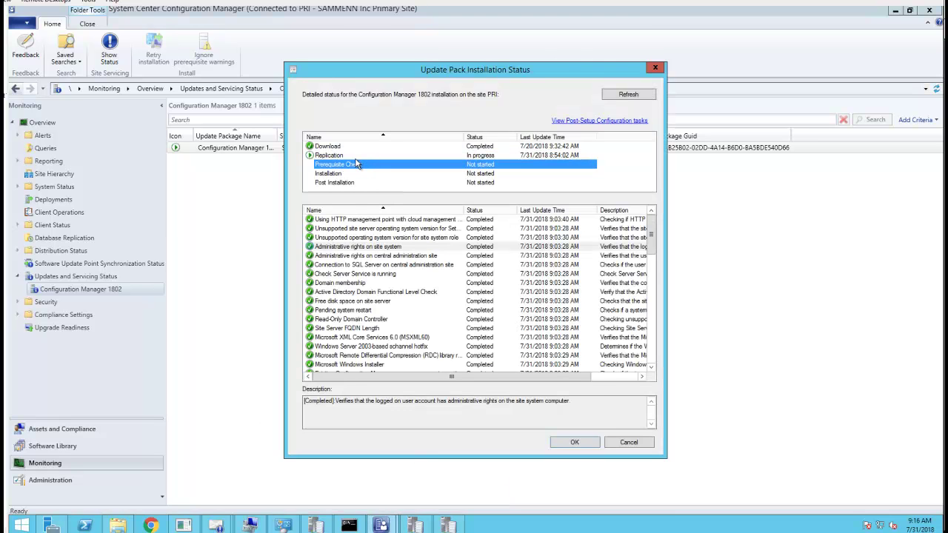
{"action": "left_click", "coordinate": [356, 175]}
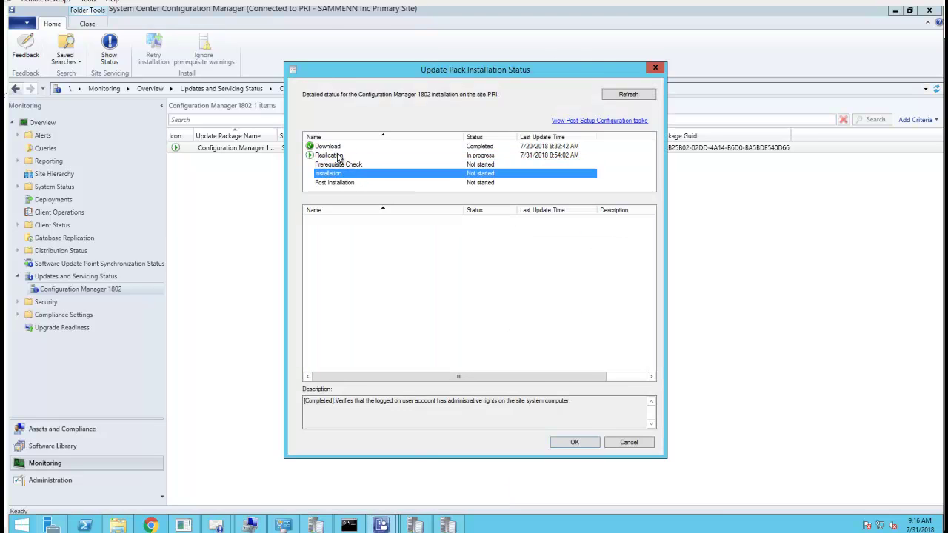
{"action": "left_click", "coordinate": [337, 155]}
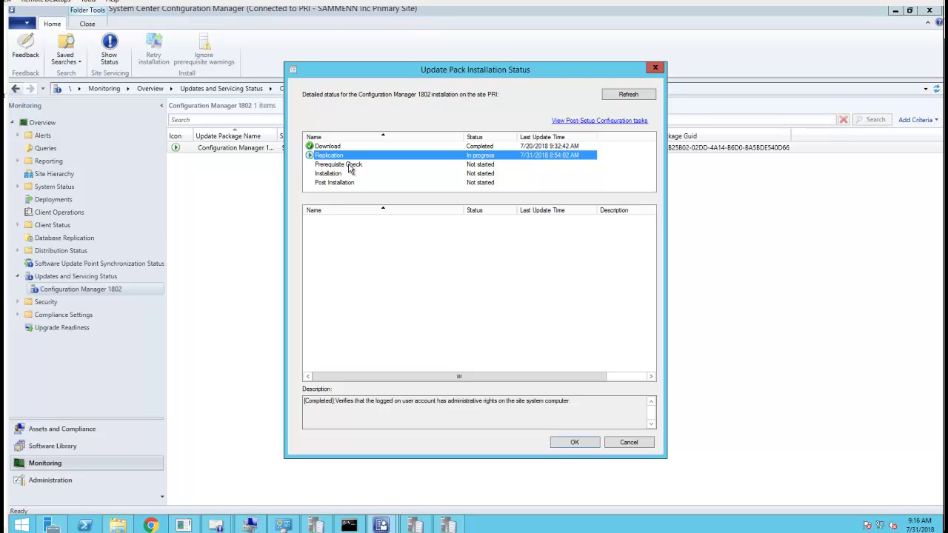
{"action": "left_click", "coordinate": [349, 165]}
{"action": "left_click", "coordinate": [341, 157]}
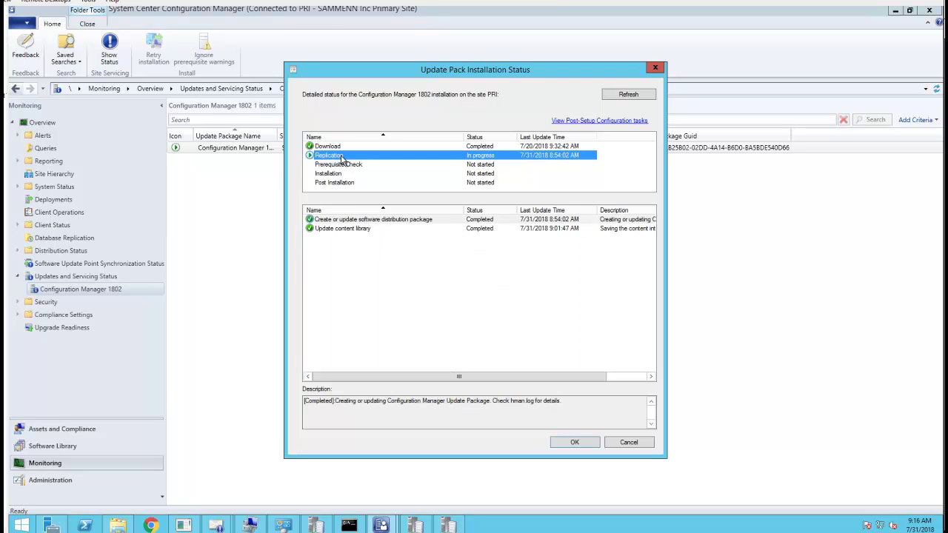
{"action": "left_click", "coordinate": [369, 165]}
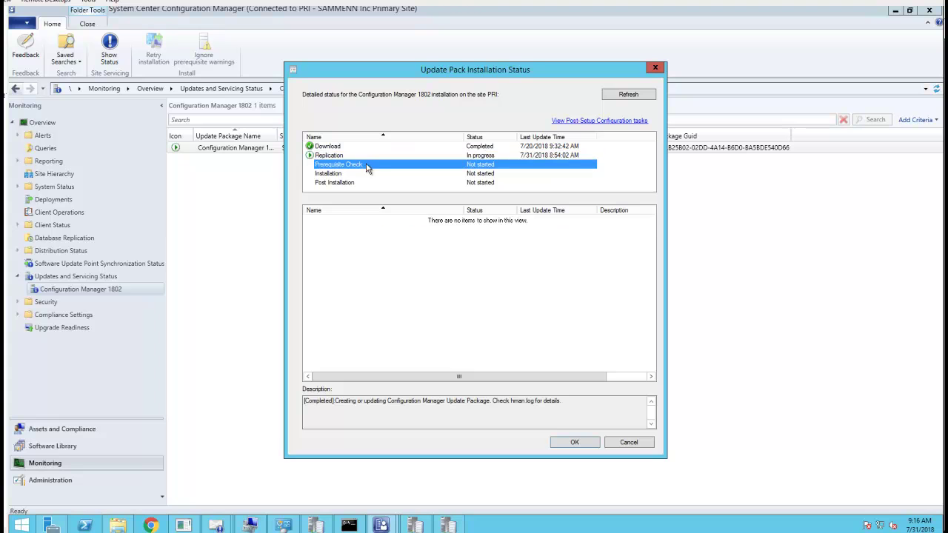
{"action": "left_click", "coordinate": [364, 175]}
{"action": "left_click", "coordinate": [362, 165]}
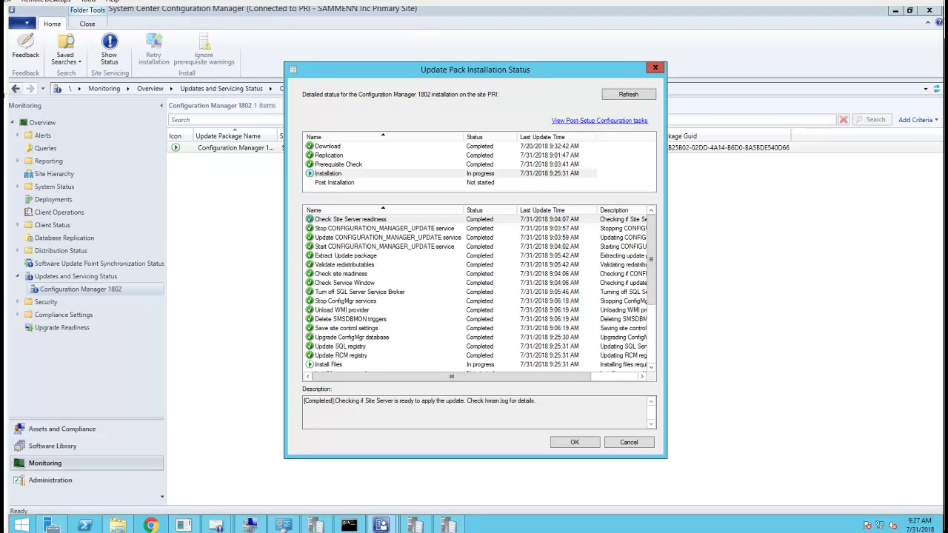
Refresh the update installation status and review the tasks of the Prerequisite Check, Installation and Post Installation phases
{"action": "left_click", "coordinate": [634, 95]}
{"action": "left_click", "coordinate": [403, 164]}
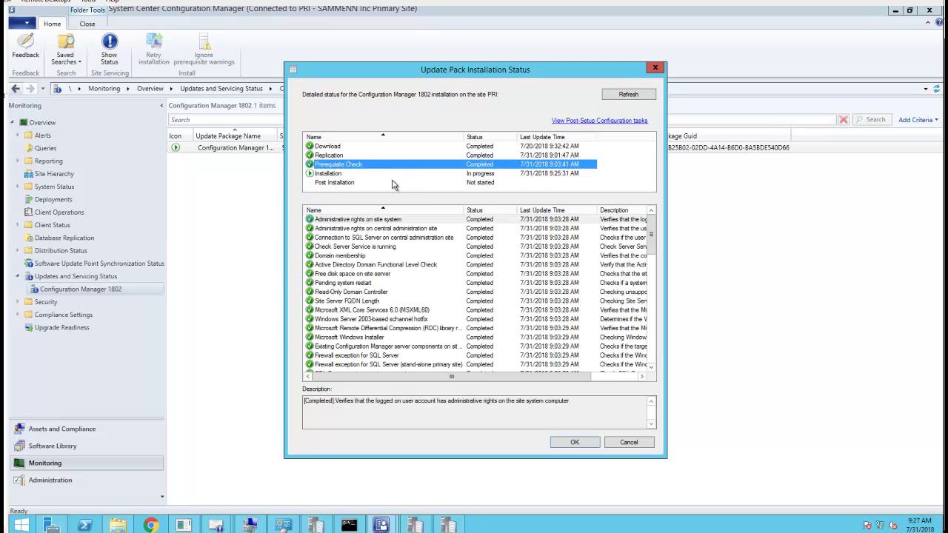
{"action": "left_click", "coordinate": [387, 174]}
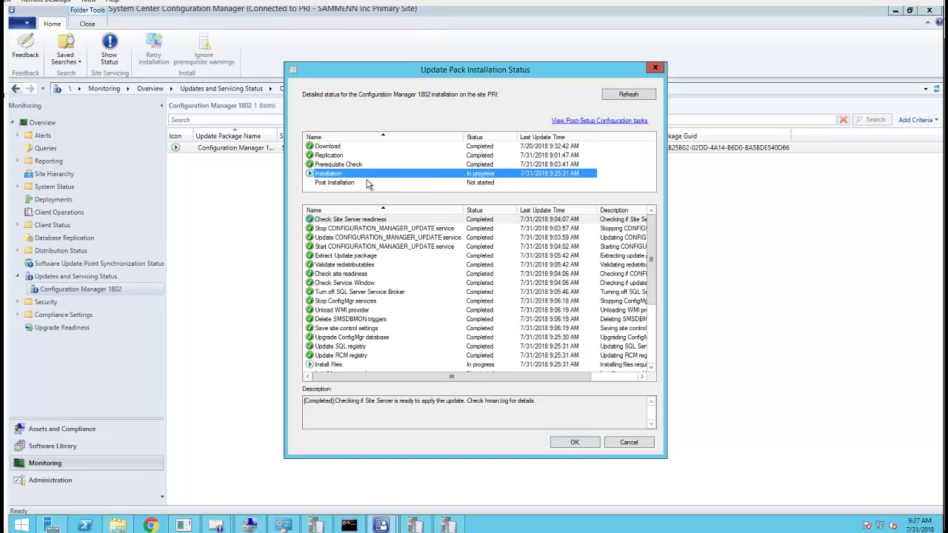
{"action": "left_click", "coordinate": [419, 185]}
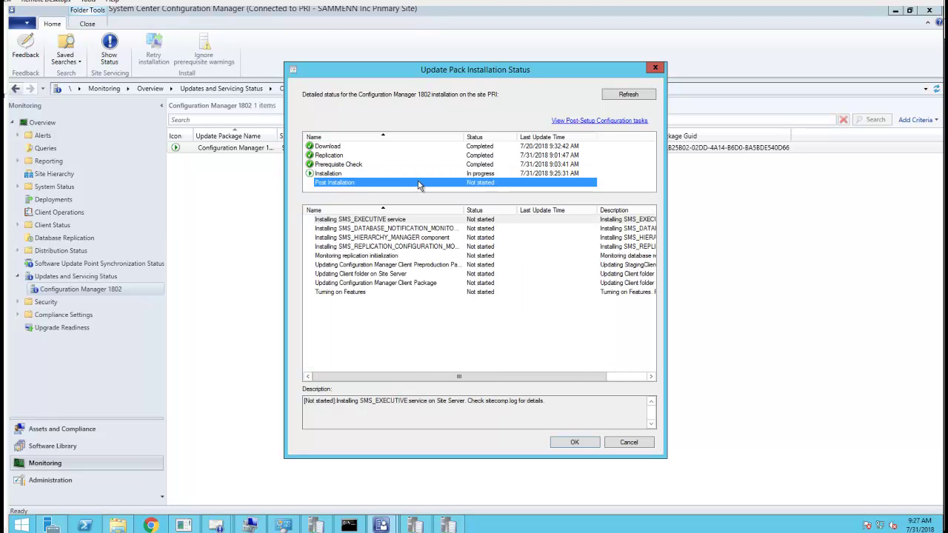
Review the Installation phase's tasks down to the end of the list and inspect Install language pack and Install Files
{"action": "left_click", "coordinate": [417, 175]}
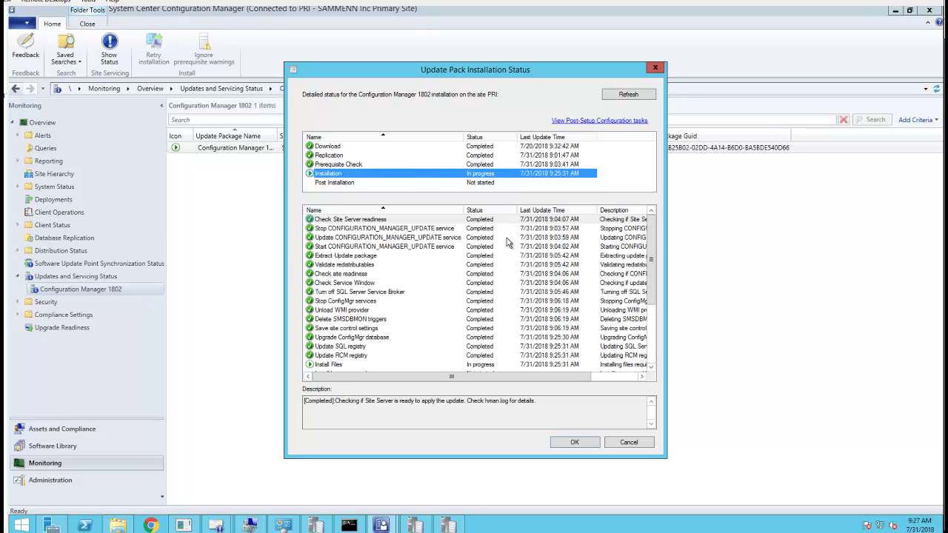
{"action": "left_click", "coordinate": [651, 364]}
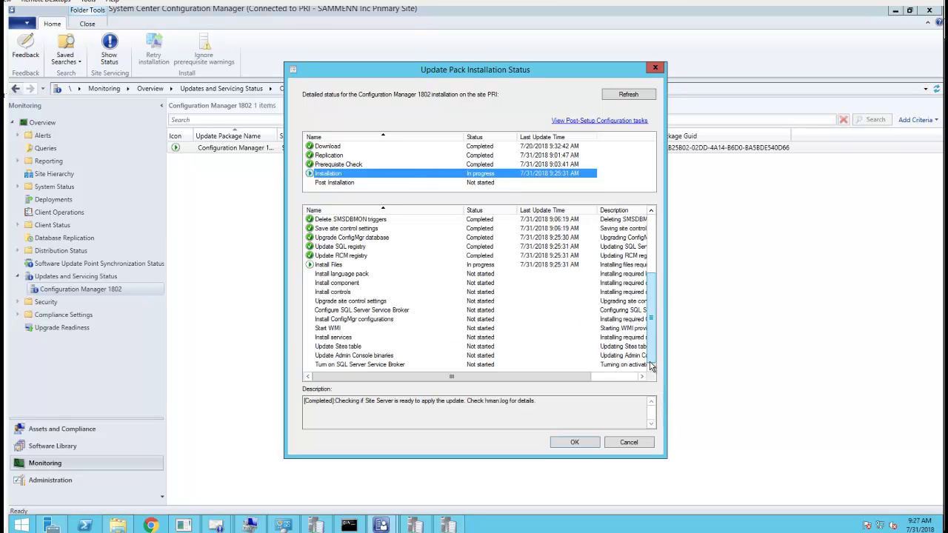
{"action": "left_click", "coordinate": [440, 274]}
{"action": "left_click", "coordinate": [440, 265]}
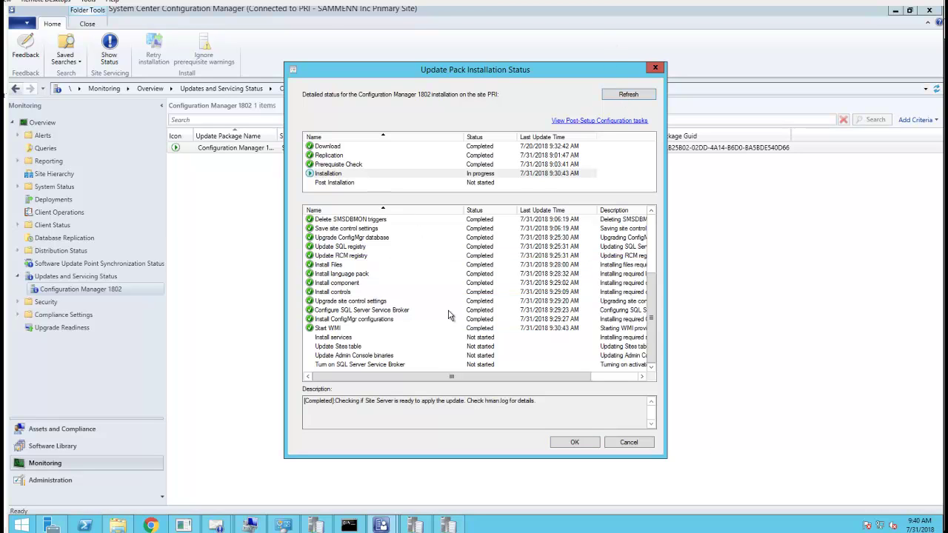
Check the Post Installation and Installation phases again and inspect the Start WMI and Install services tasks
{"action": "left_click", "coordinate": [357, 182]}
{"action": "left_click", "coordinate": [353, 174]}
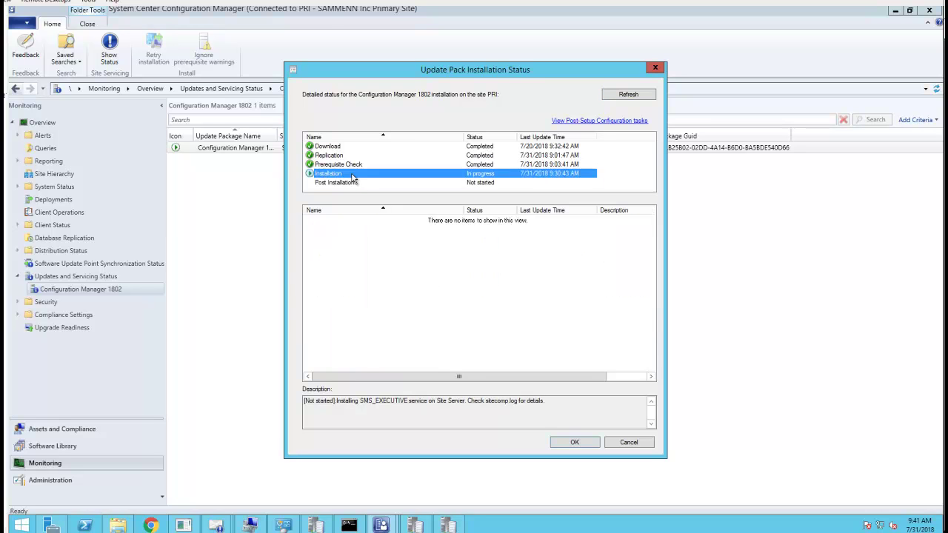
{"action": "left_click", "coordinate": [356, 183]}
{"action": "left_click", "coordinate": [351, 175]}
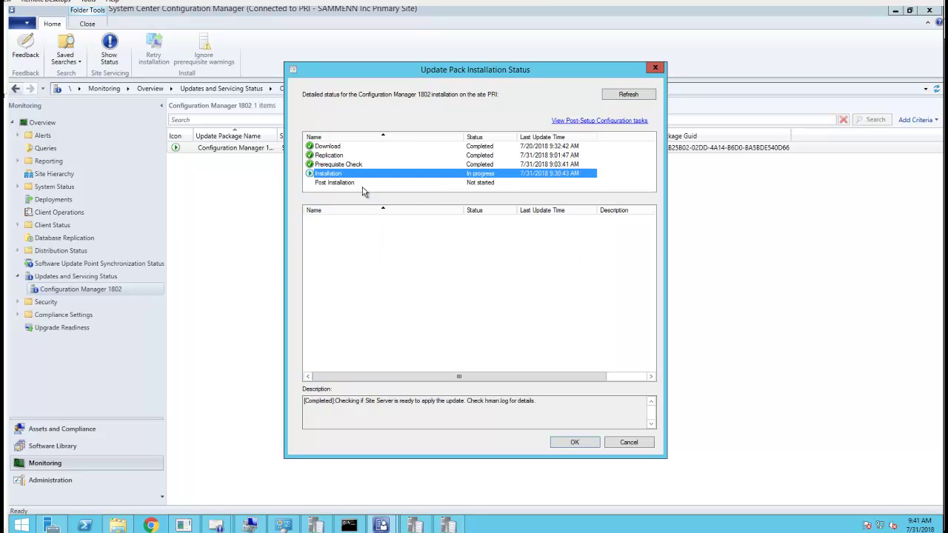
{"action": "scroll", "coordinate": [653, 351], "scroll_direction": "down", "scroll_amount": 5}
{"action": "scroll", "coordinate": [653, 351], "scroll_direction": "down", "scroll_amount": 1}
{"action": "left_click", "coordinate": [330, 330]}
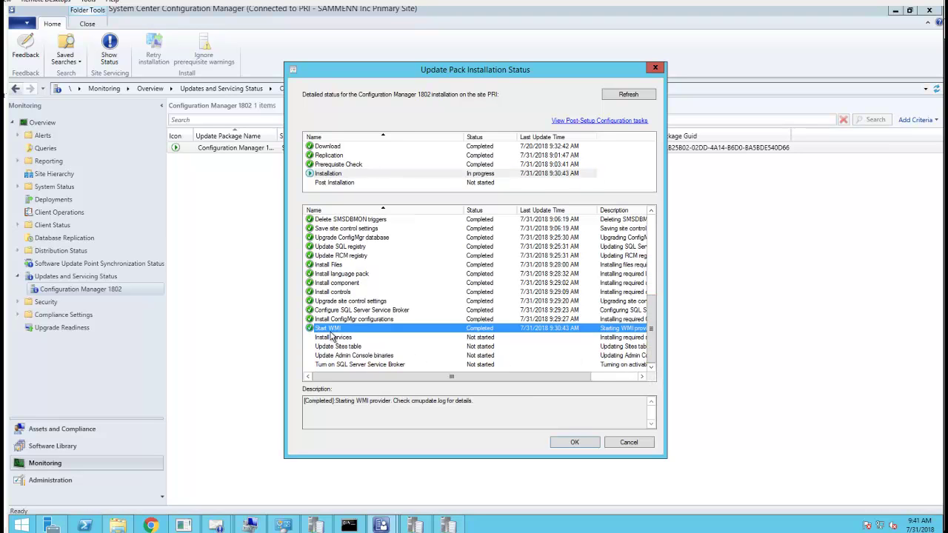
{"action": "left_click", "coordinate": [340, 339]}
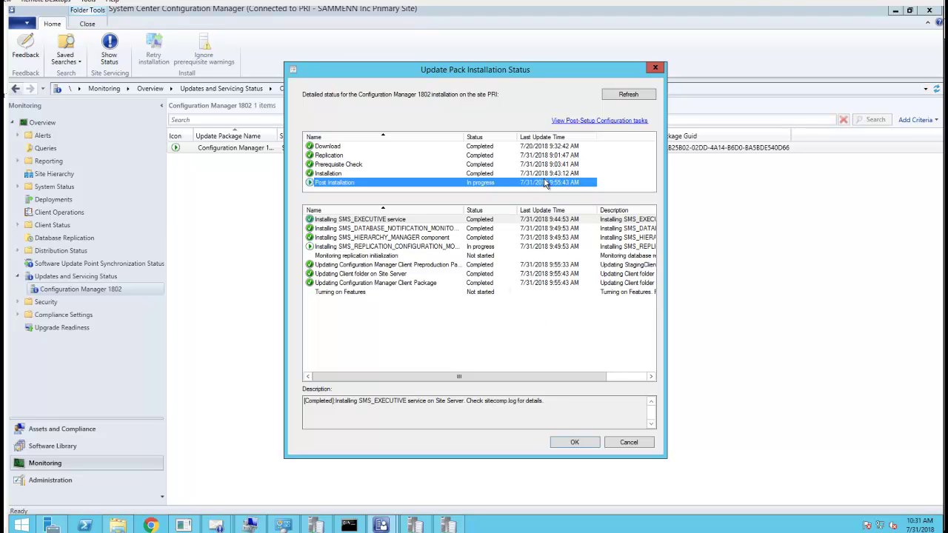
Refresh the installation status and inspect the description of the Turning on Features task in the Post Installation phase
{"action": "left_click", "coordinate": [629, 95]}
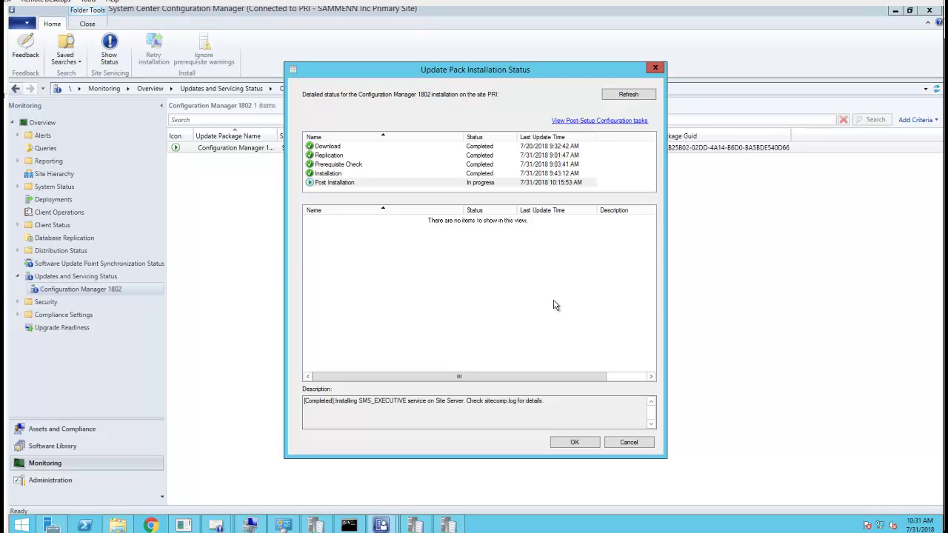
{"action": "left_click", "coordinate": [500, 293]}
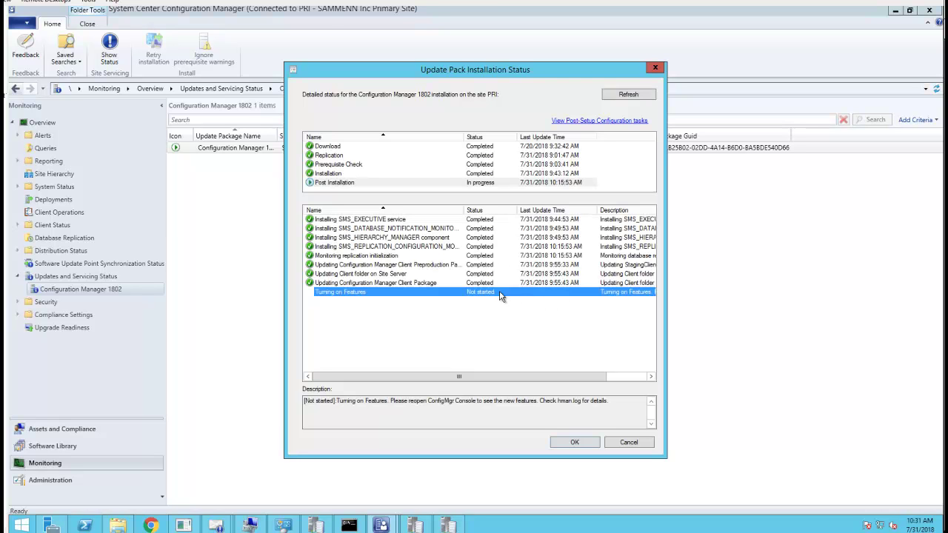
{"action": "left_click", "coordinate": [485, 183]}
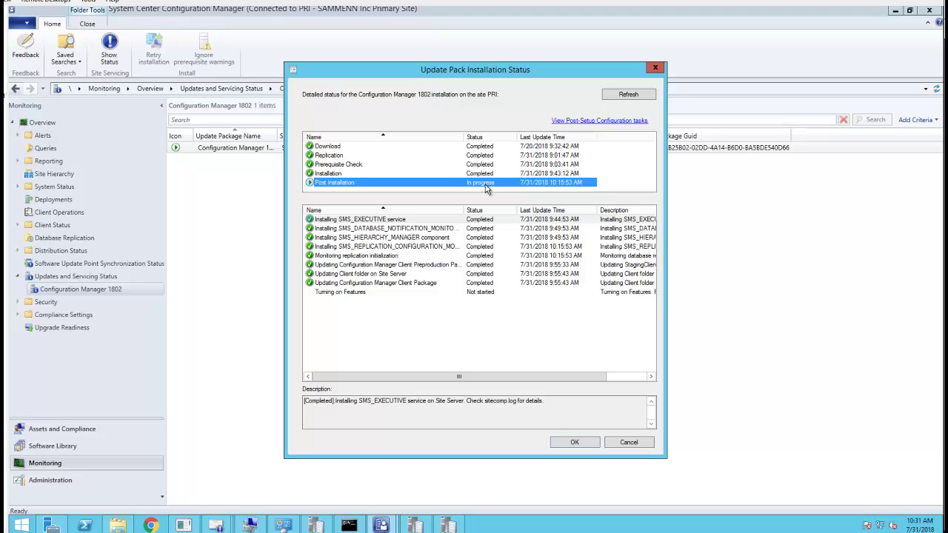
{"action": "left_click", "coordinate": [518, 293]}
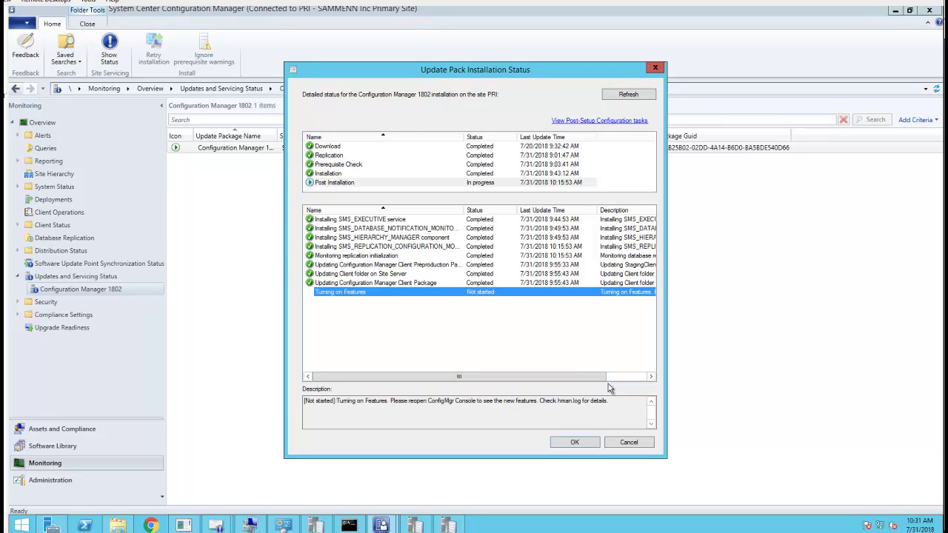
{"action": "left_click", "coordinate": [634, 377]}
{"action": "left_click_drag", "start_coordinate": [576, 378], "coordinate": [520, 378]}
Close the Update Pack Installation Status window and exit the Configuration Manager console
{"action": "left_click", "coordinate": [574, 442]}
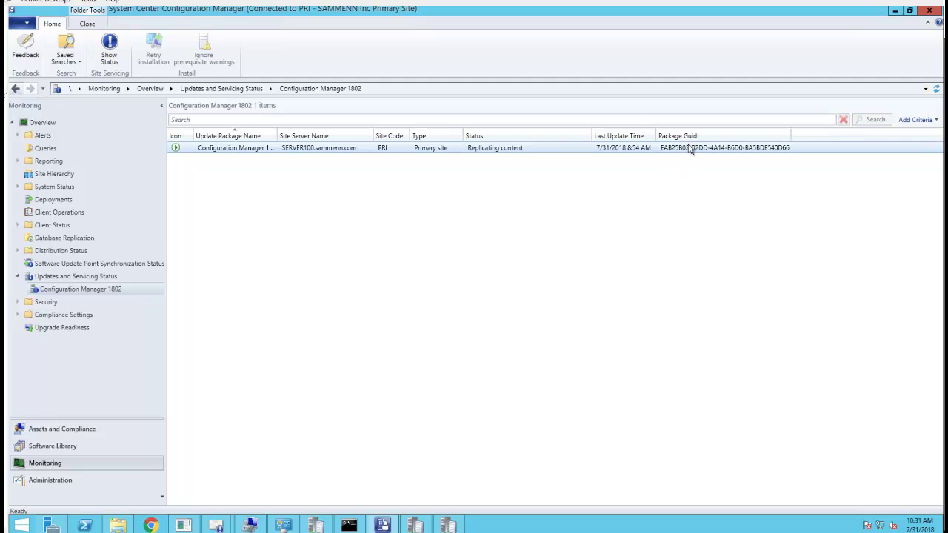
{"action": "left_click", "coordinate": [930, 11]}
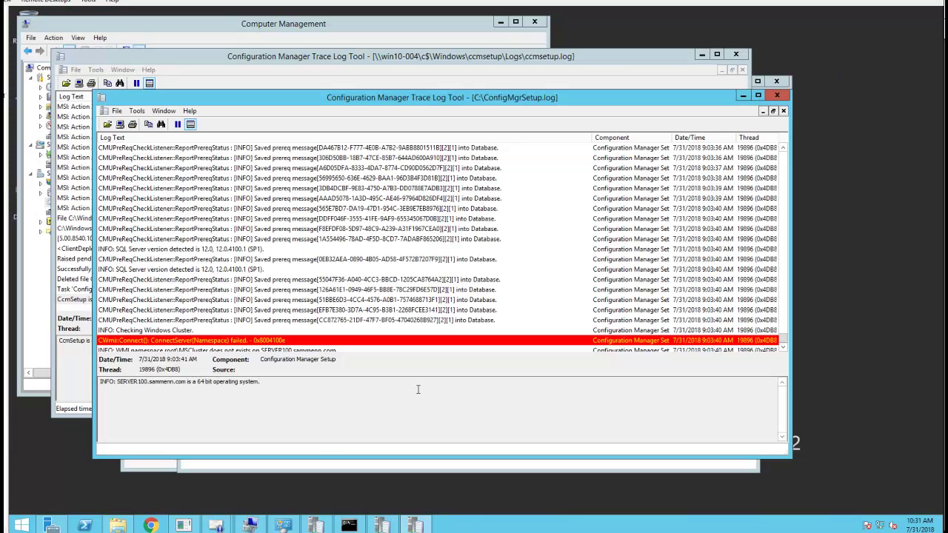
Launch the Configuration Manager console and inspect the final entries of ConfigMgrSetup.log while it loads
{"action": "left_click", "coordinate": [21, 524]}
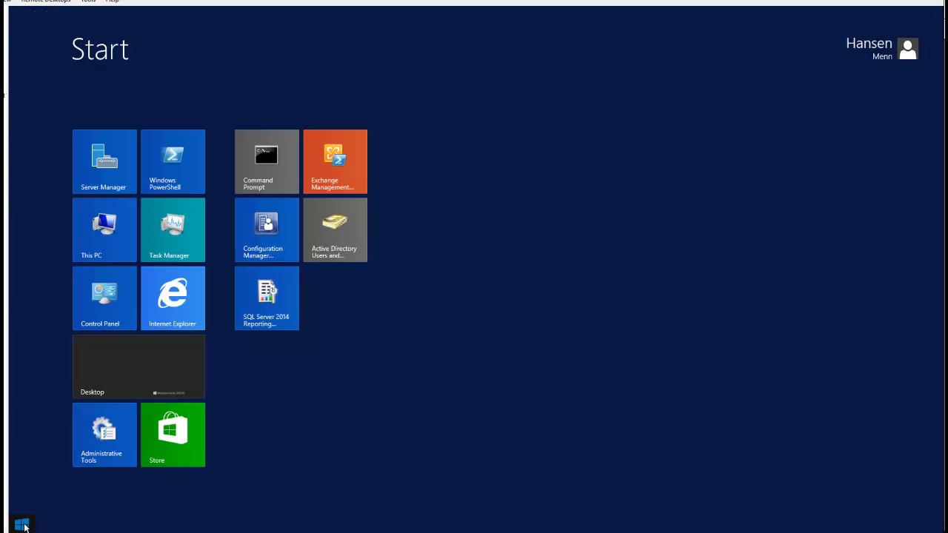
{"action": "left_click", "coordinate": [268, 243]}
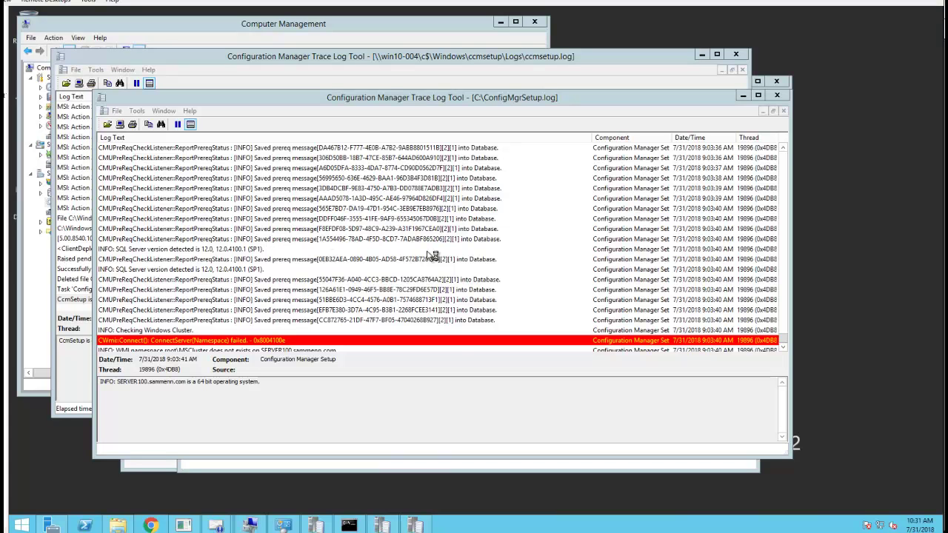
{"action": "left_click", "coordinate": [467, 349]}
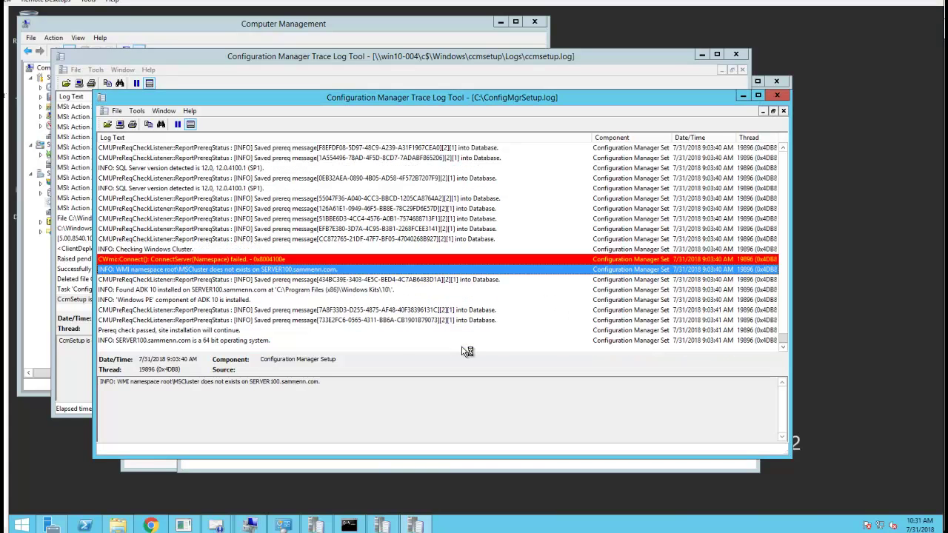
{"action": "left_click", "coordinate": [374, 340]}
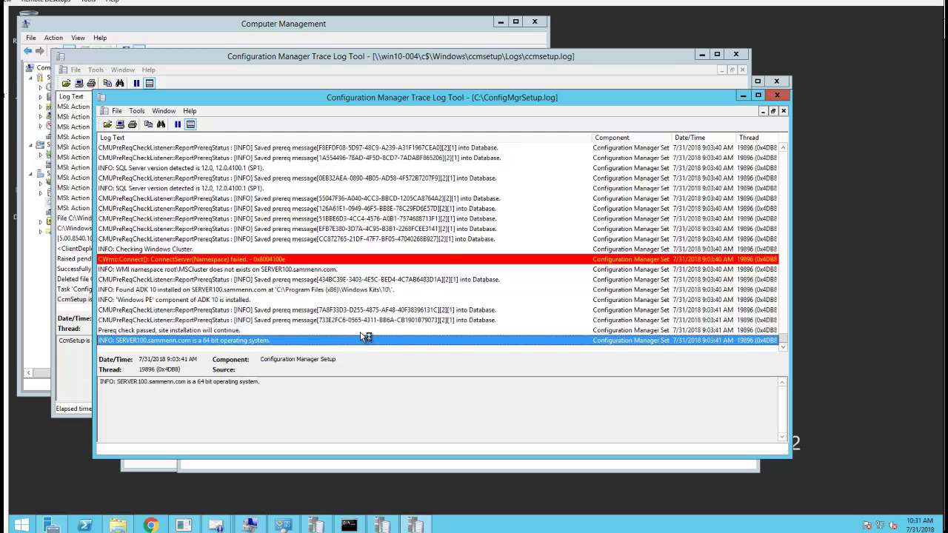
Close the ccmsetup.log and ConfigMgrPrereq.log windows, minimize Computer Management and ConfigMgrSetup.log, and bring the Status Message Viewer forward
{"action": "left_click", "coordinate": [649, 72]}
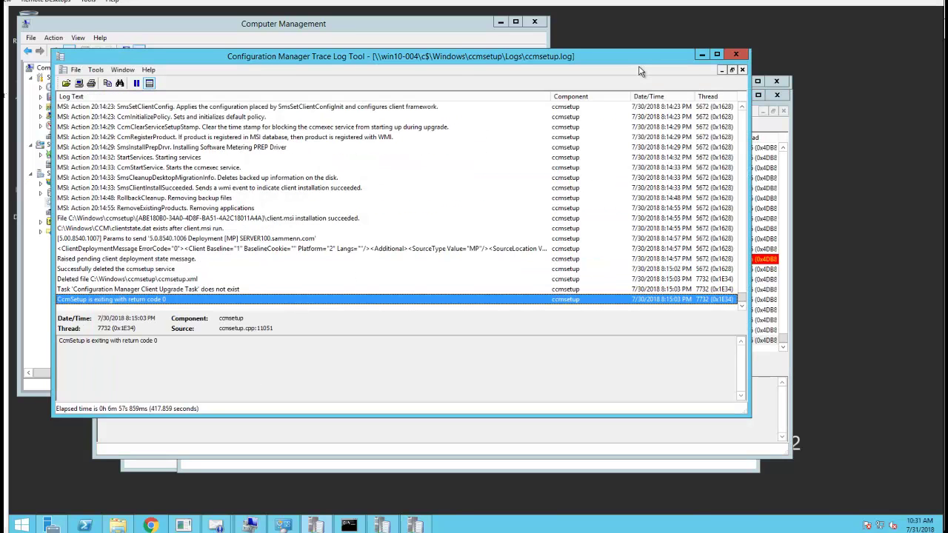
{"action": "left_click", "coordinate": [739, 57]}
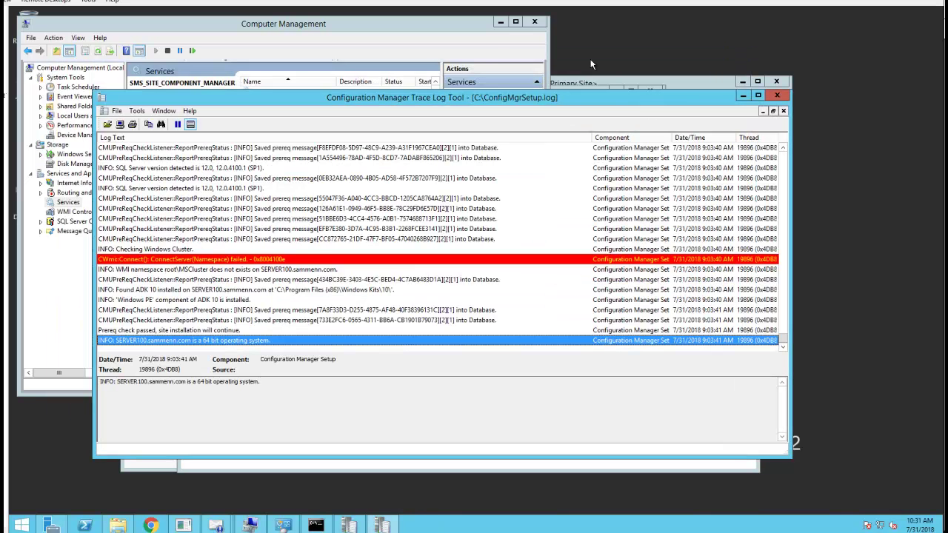
{"action": "left_click", "coordinate": [498, 23]}
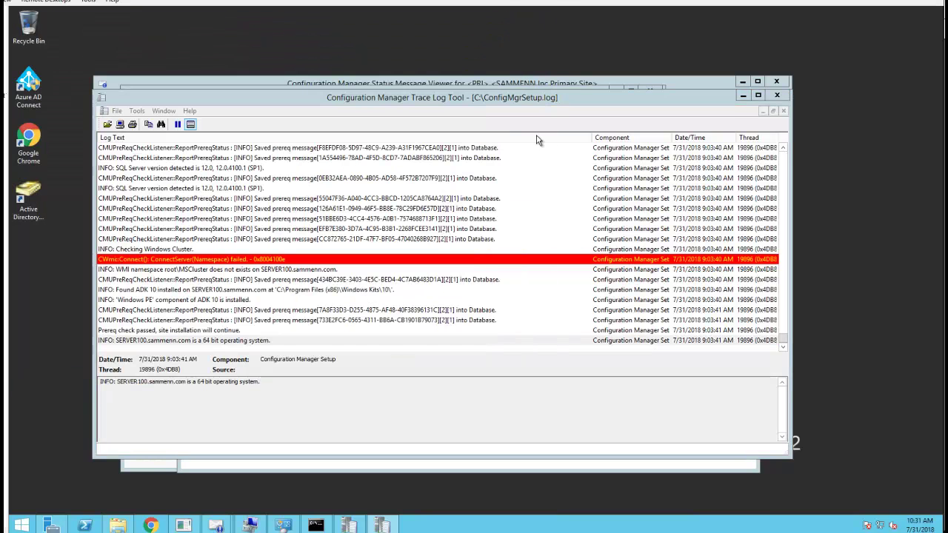
{"action": "left_click", "coordinate": [354, 524]}
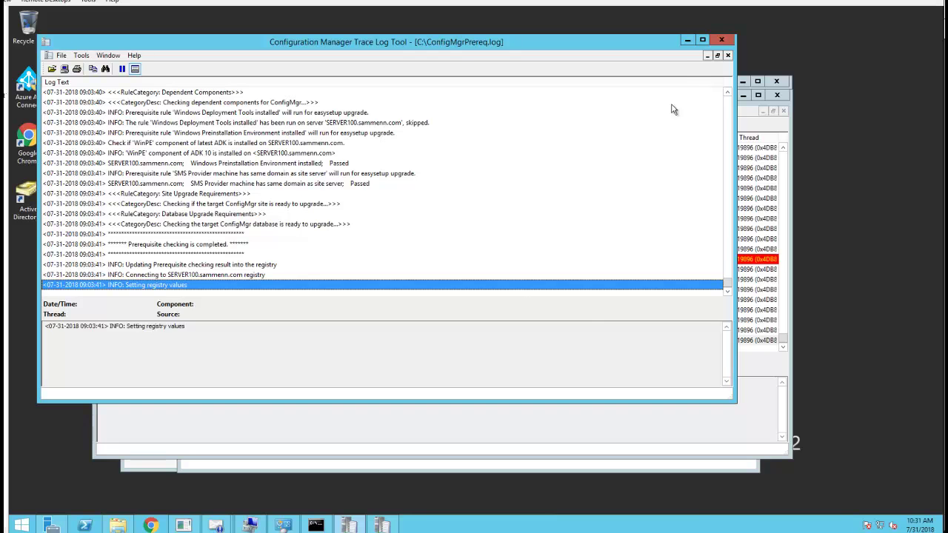
{"action": "left_click", "coordinate": [721, 39]}
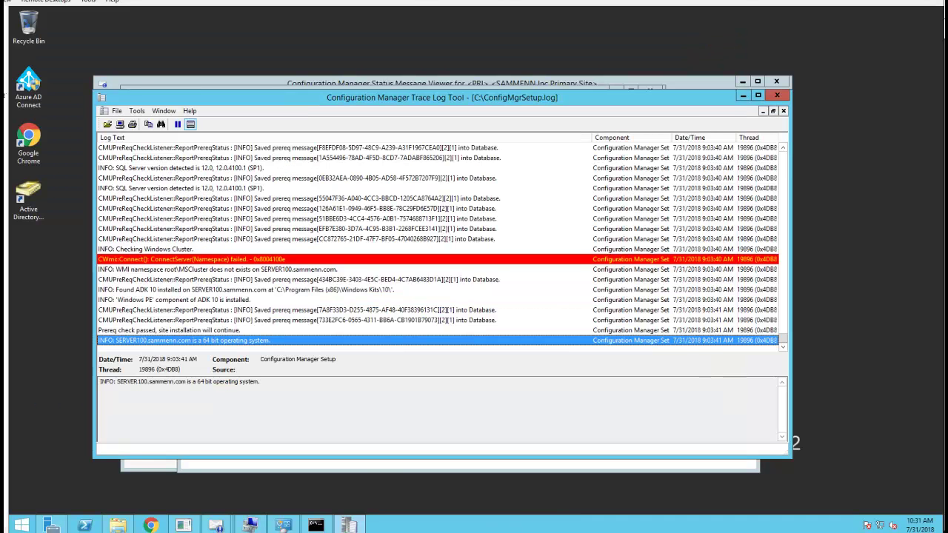
{"action": "left_click", "coordinate": [348, 525]}
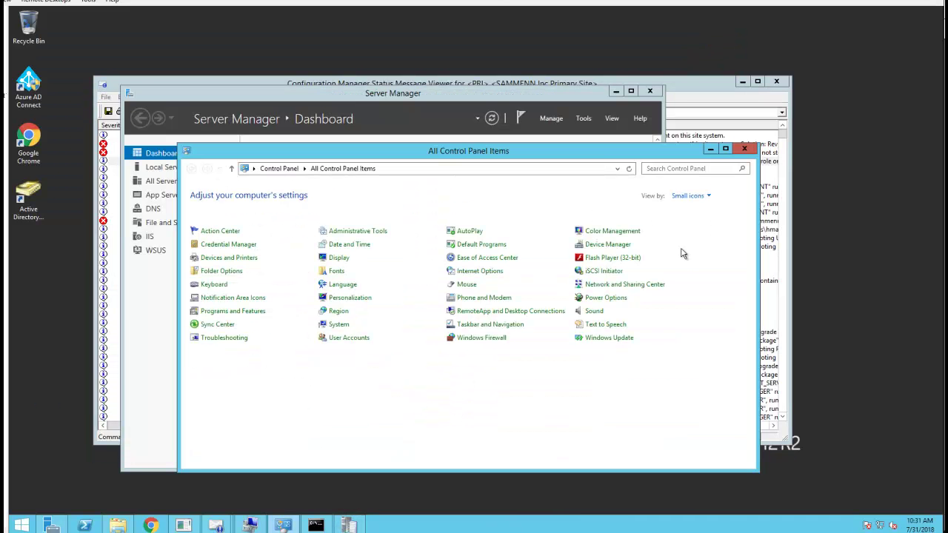
{"action": "left_click", "coordinate": [688, 95]}
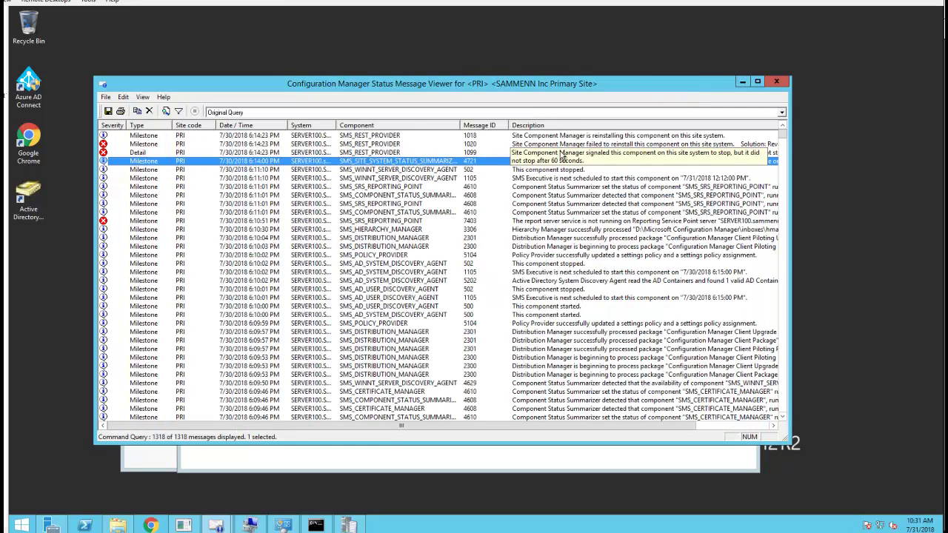
Open ConfigMgrSetup.log from Local Disk (C:) and inspect its final entries on the prerequisite check, Windows PE and operating system
{"action": "left_click", "coordinate": [121, 525]}
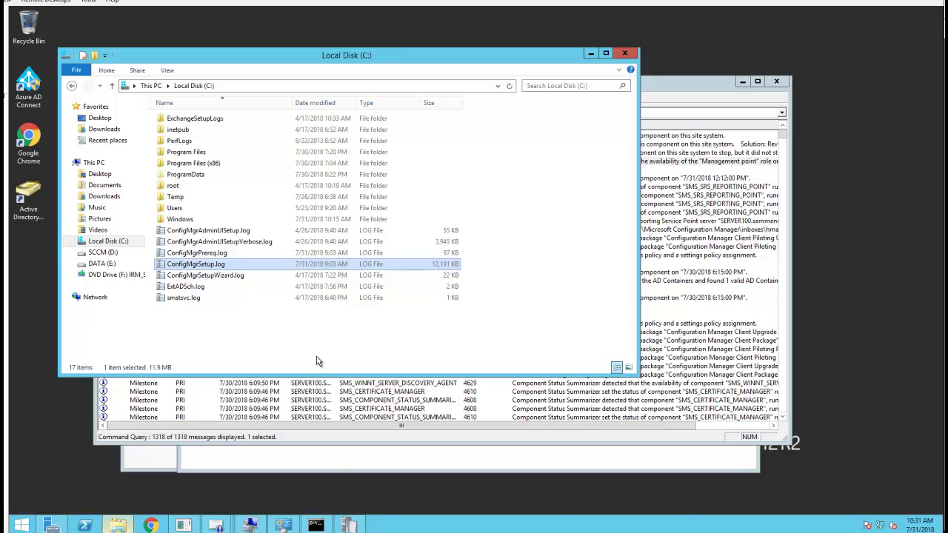
{"action": "double_click", "coordinate": [389, 266]}
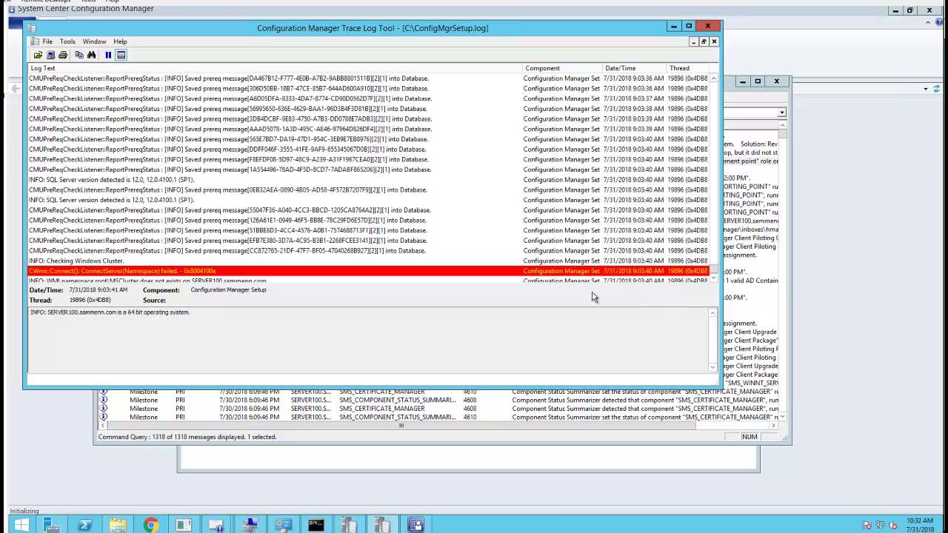
{"action": "left_click", "coordinate": [228, 262]}
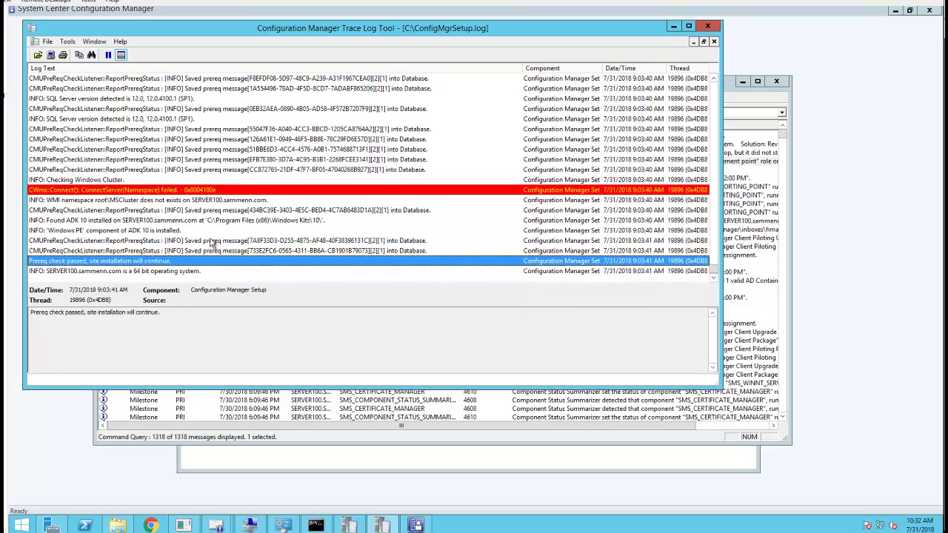
{"action": "left_click", "coordinate": [198, 231]}
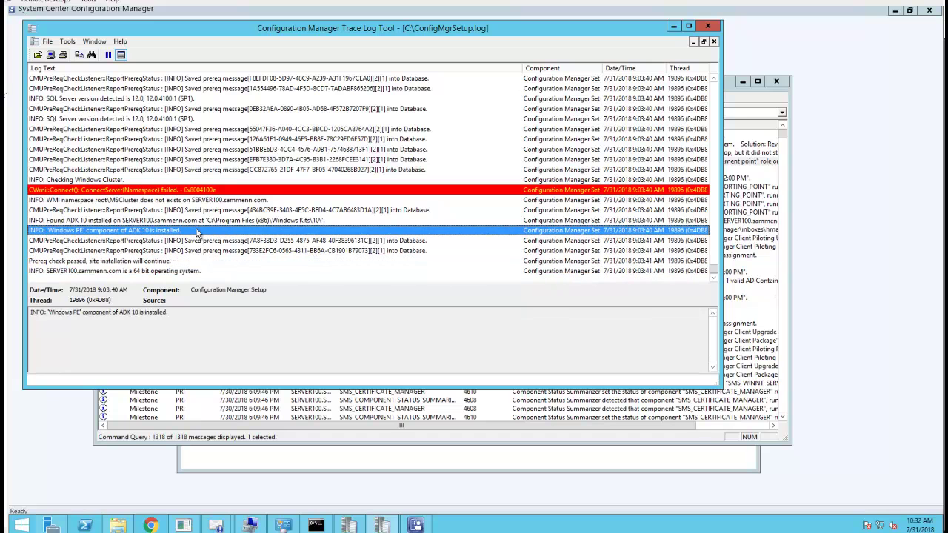
{"action": "left_click", "coordinate": [214, 273]}
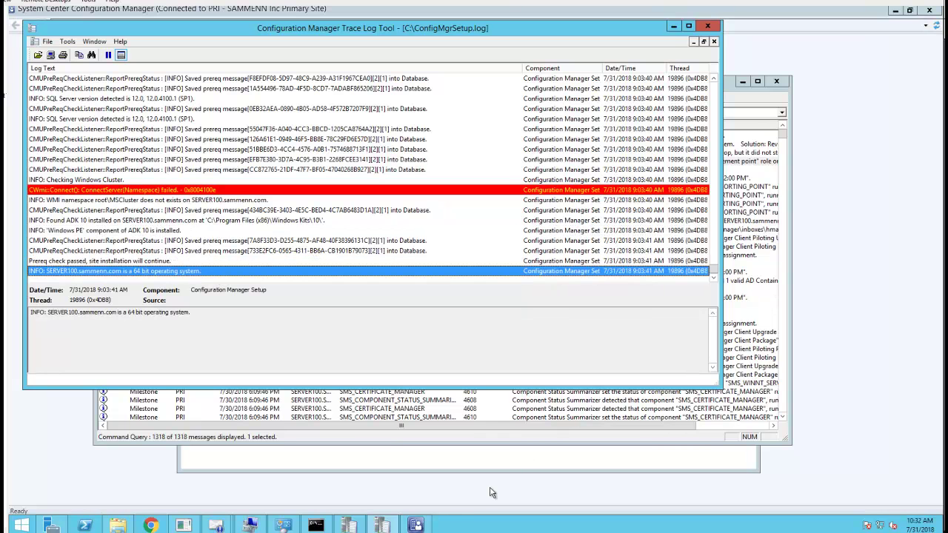
Return to the Configuration Manager console and agree to close it and install console version 5.1802.1082.1800
{"action": "left_click", "coordinate": [421, 525]}
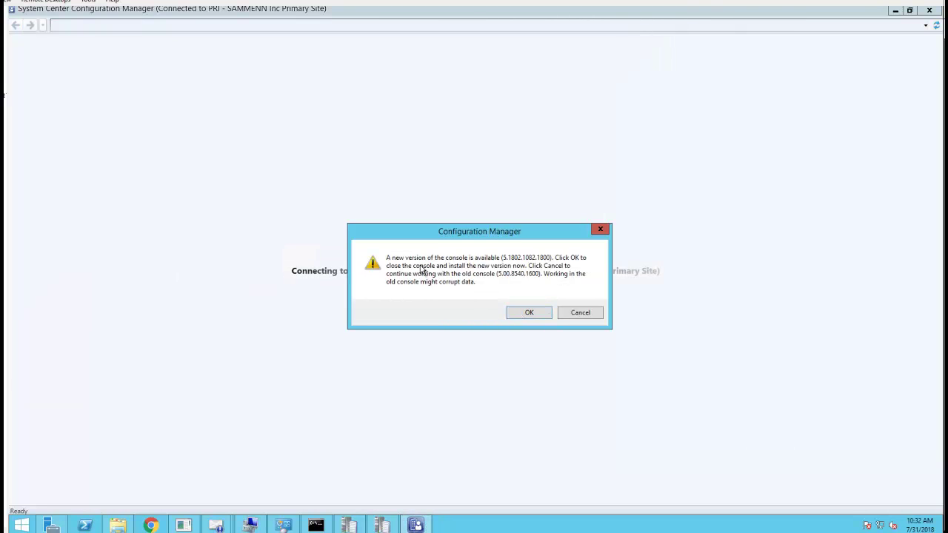
{"action": "left_click", "coordinate": [528, 315]}
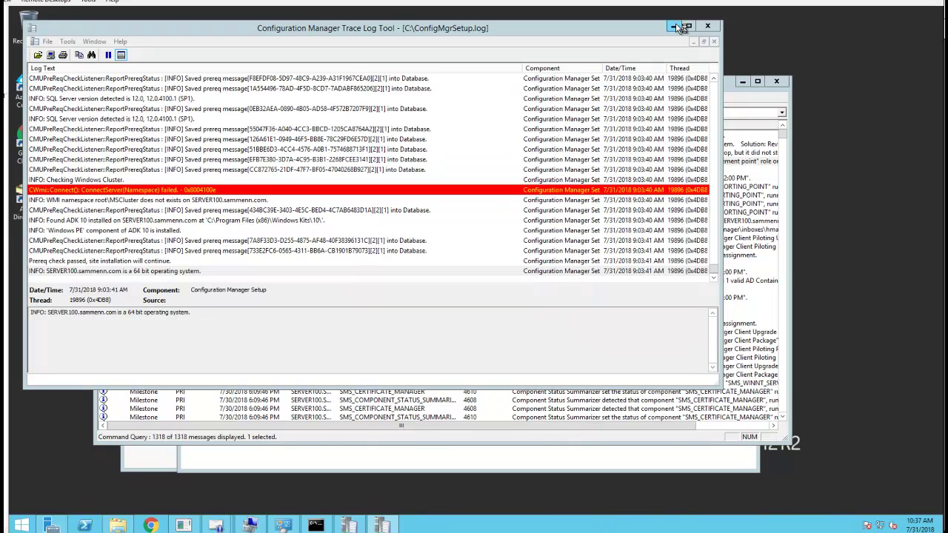
Minimize the ConfigMgrSetup.log, Local Disk (C:), Status Message Viewer and Control Panel windows
{"action": "left_click", "coordinate": [676, 27]}
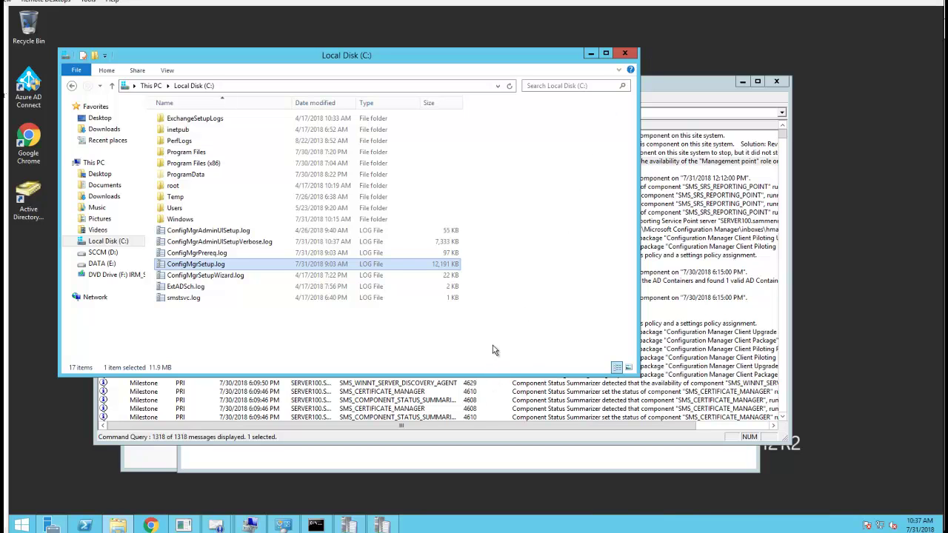
{"action": "left_click", "coordinate": [590, 54]}
{"action": "left_click", "coordinate": [742, 81]}
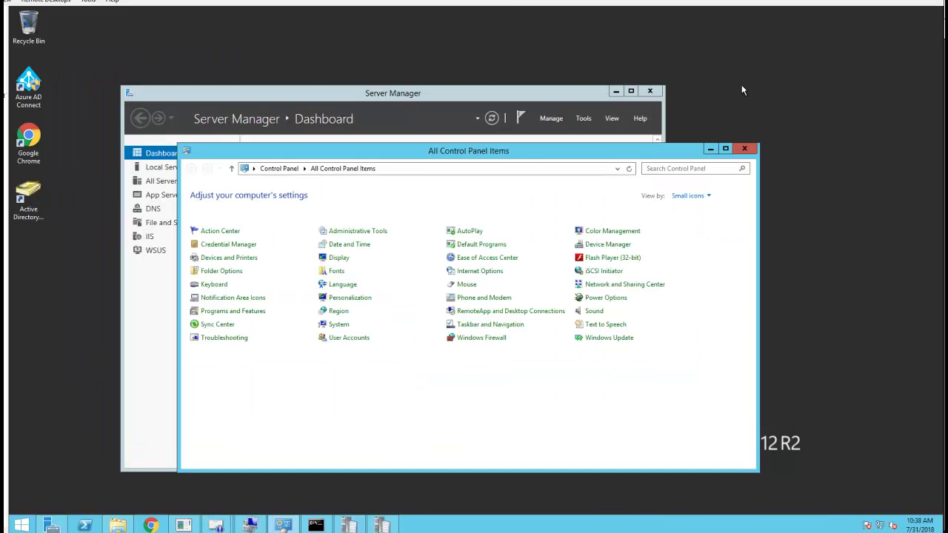
{"action": "left_click", "coordinate": [710, 149]}
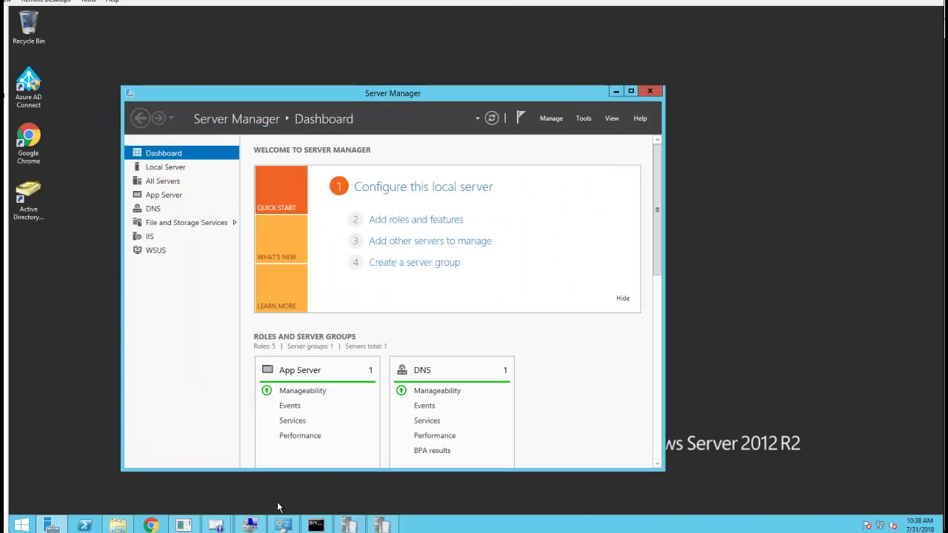
Launch the upgraded Configuration Manager console and cancel the Shutdown Event Tracker prompt
{"action": "left_click", "coordinate": [22, 524]}
{"action": "left_click", "coordinate": [256, 231]}
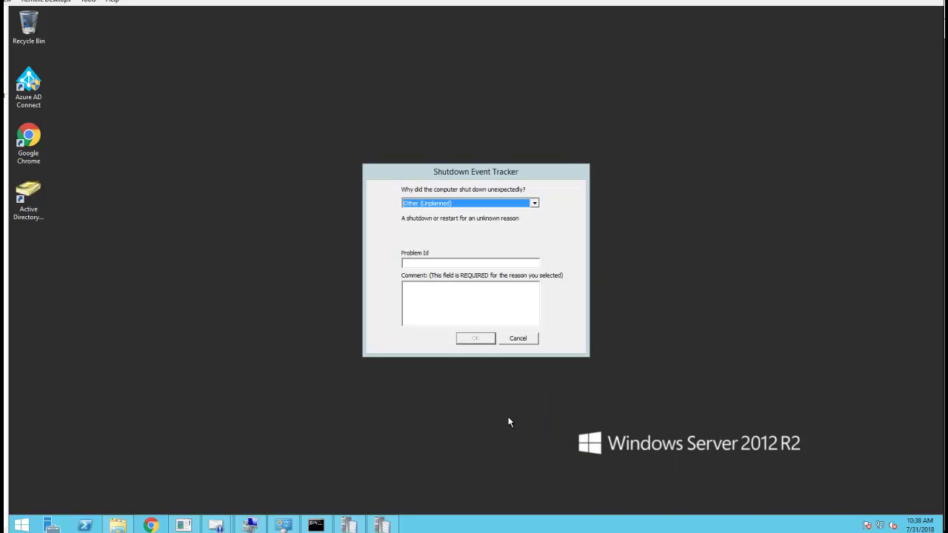
{"action": "left_click", "coordinate": [510, 342]}
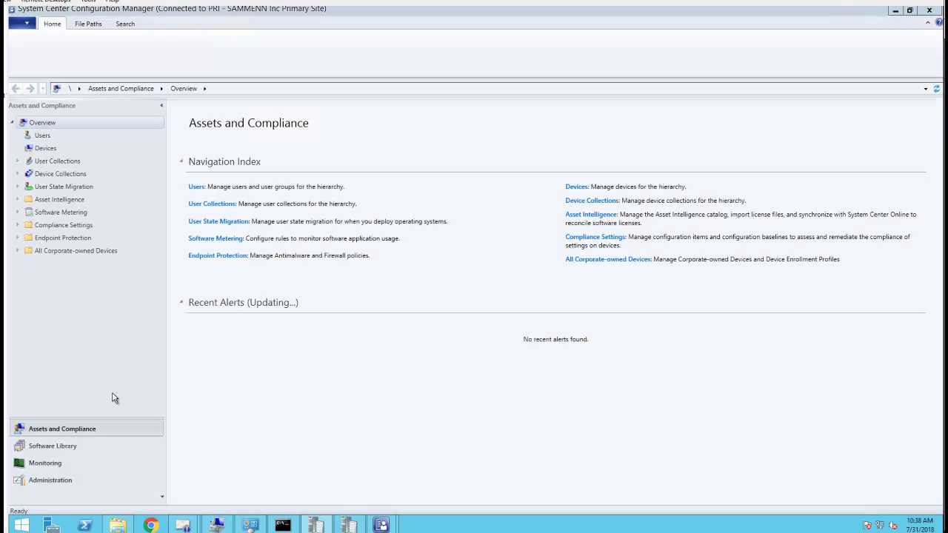
Check the console and site versions in About Configuration Manager and close the dialog
{"action": "left_click", "coordinate": [26, 24]}
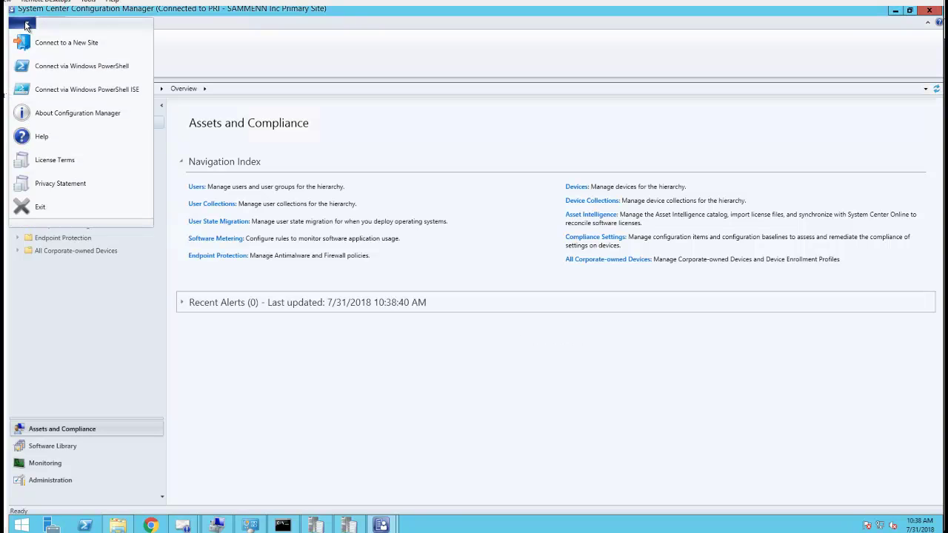
{"action": "left_click", "coordinate": [74, 121]}
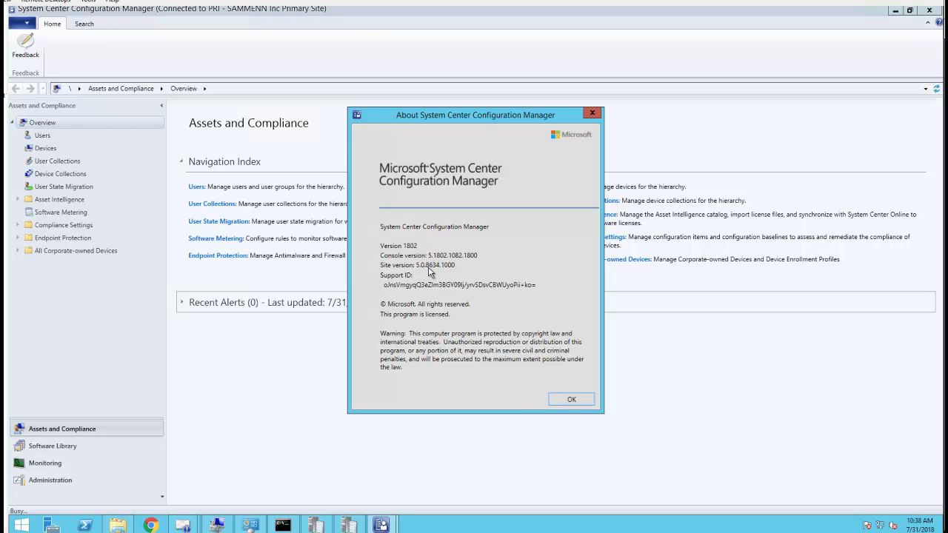
{"action": "left_click", "coordinate": [571, 399]}
Open and expand Updates and Servicing under Administration, and widen the Date Released and Name columns to read the update list
{"action": "left_click", "coordinate": [100, 482]}
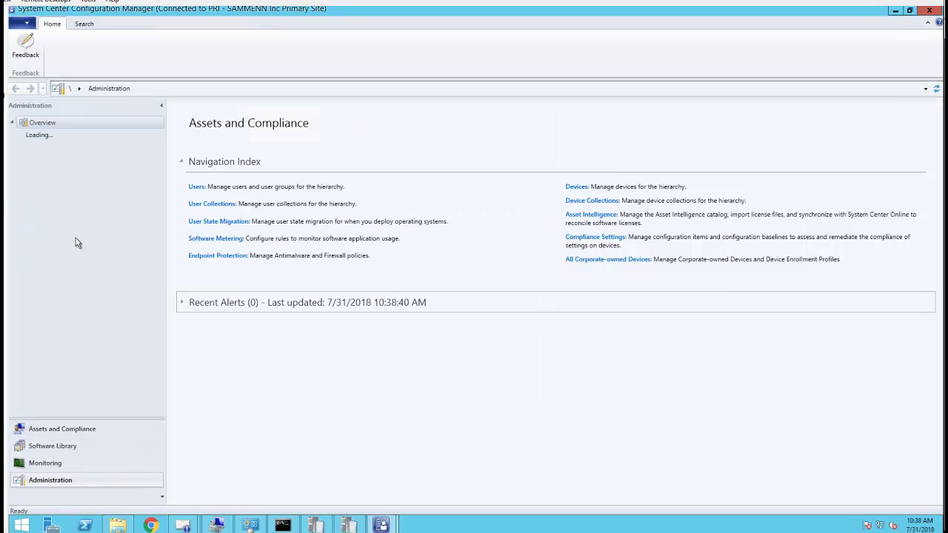
{"action": "left_click", "coordinate": [65, 137]}
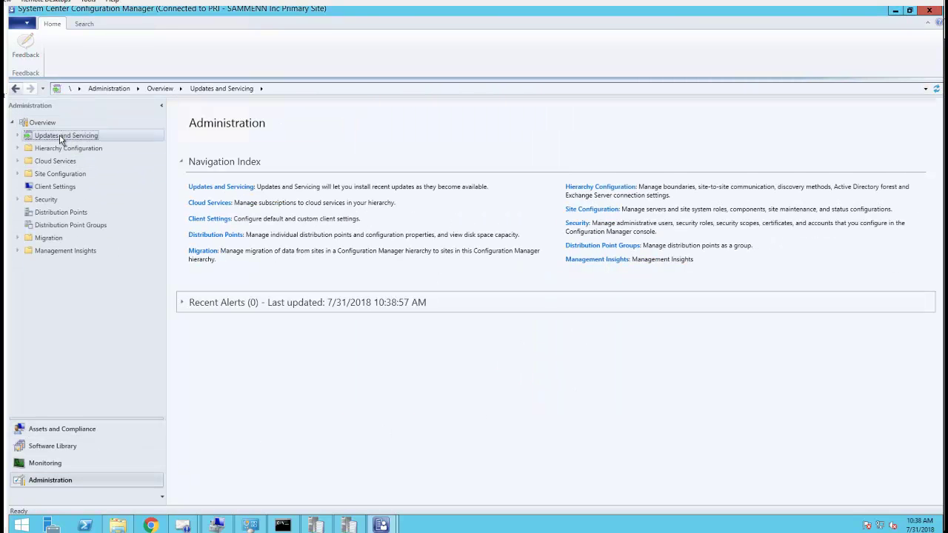
{"action": "left_click", "coordinate": [17, 136]}
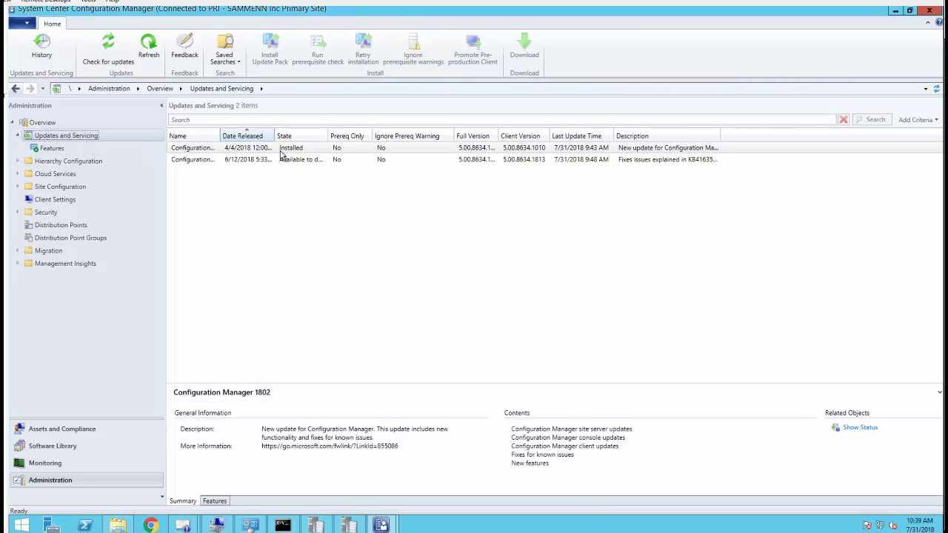
{"action": "left_click_drag", "start_coordinate": [274, 136], "coordinate": [320, 138]}
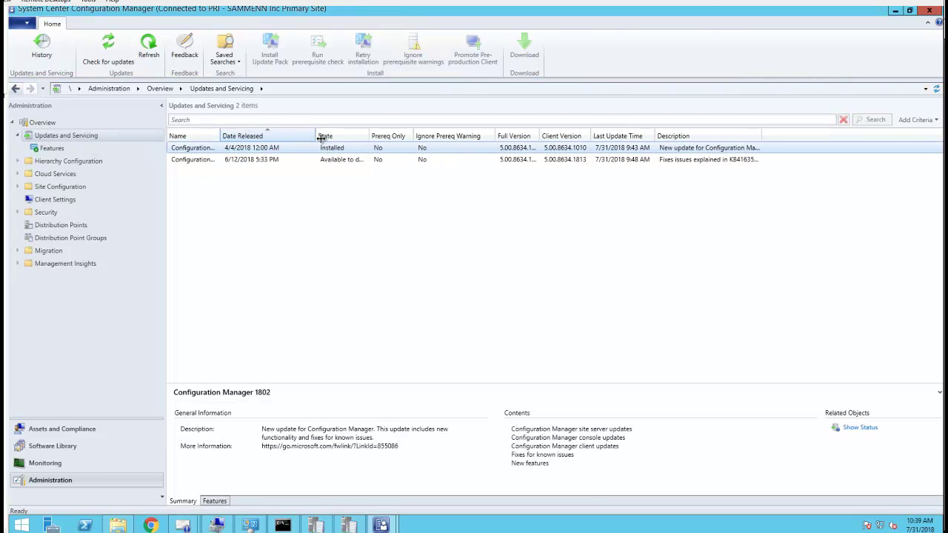
{"action": "left_click_drag", "start_coordinate": [221, 136], "coordinate": [272, 135]}
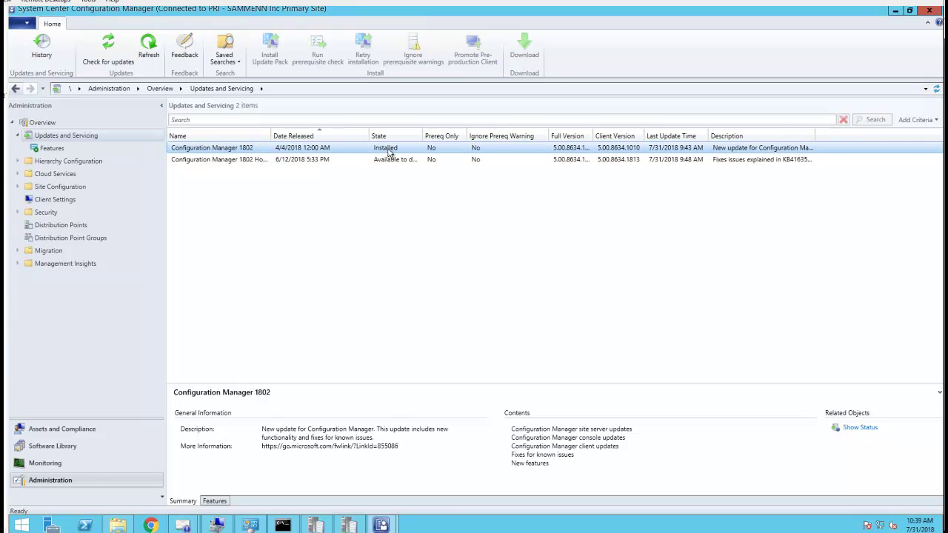